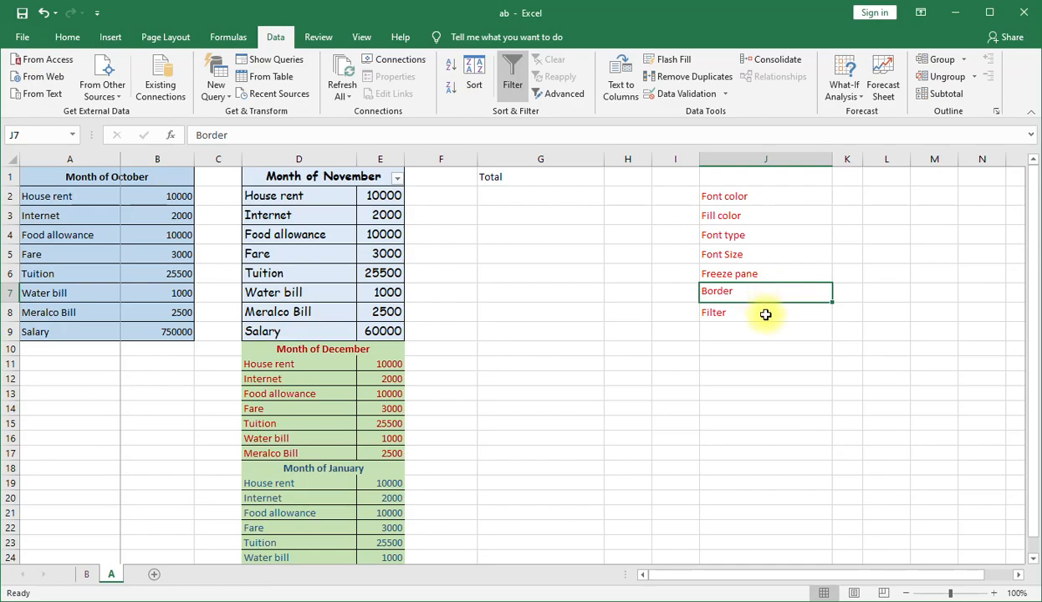
Apply a black-range theme font color to the Month of November table in D1:E9.
click(765, 315)
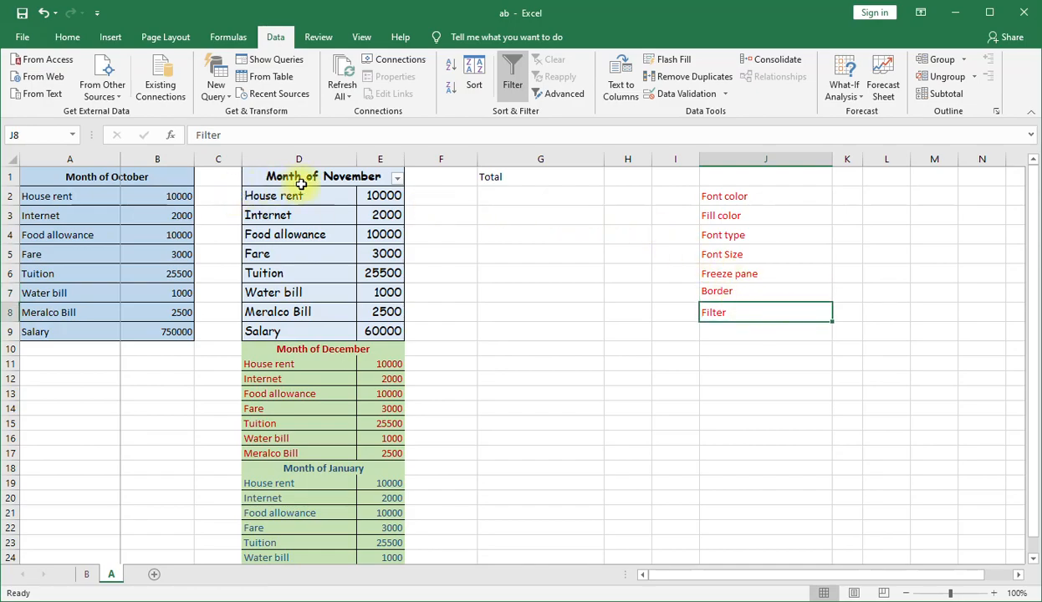
click(777, 199)
drag(329, 173, 359, 334)
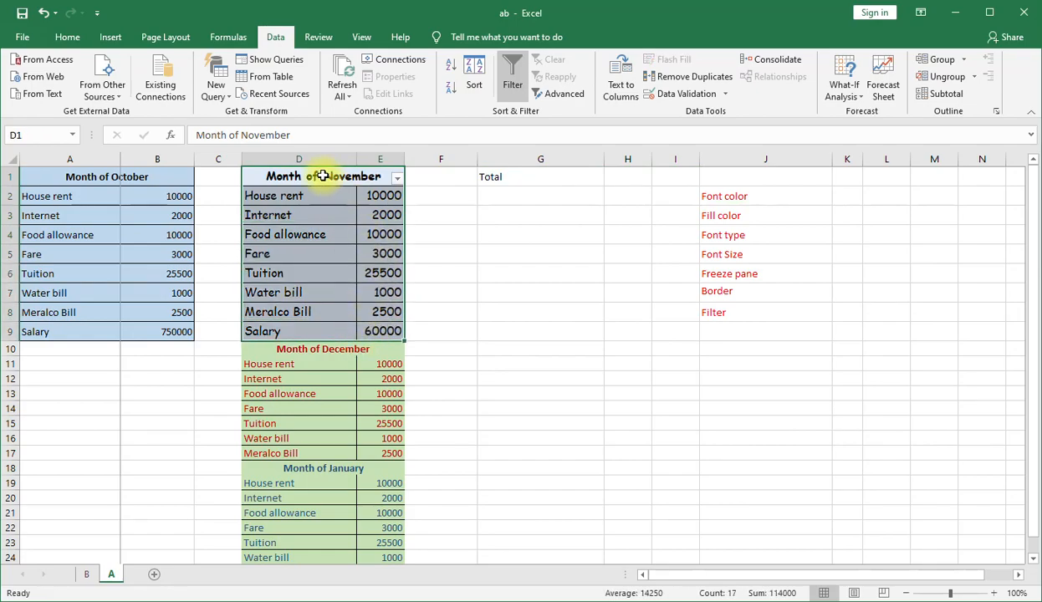
click(67, 38)
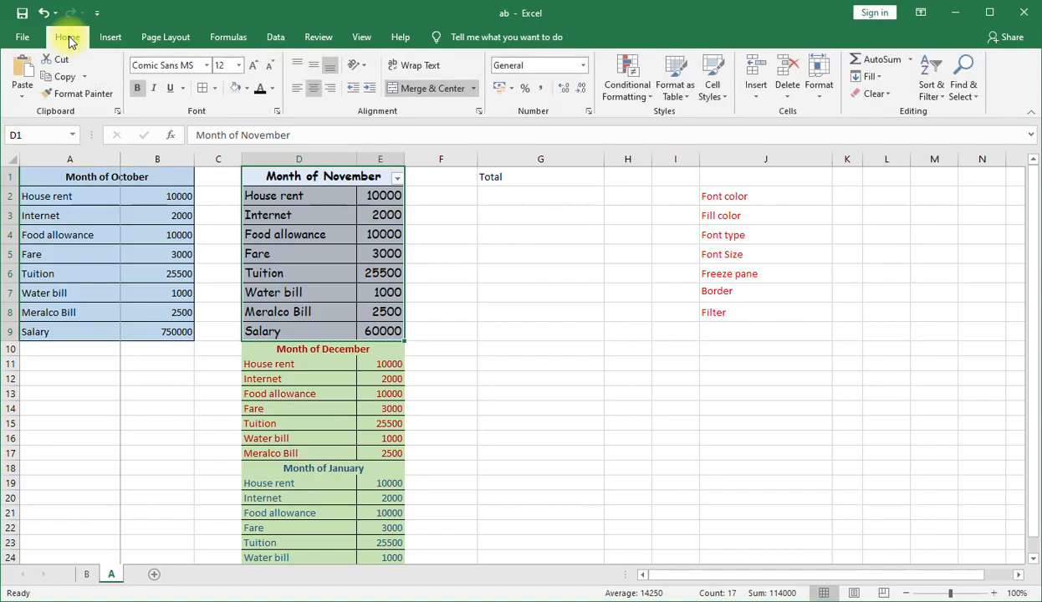
click(272, 88)
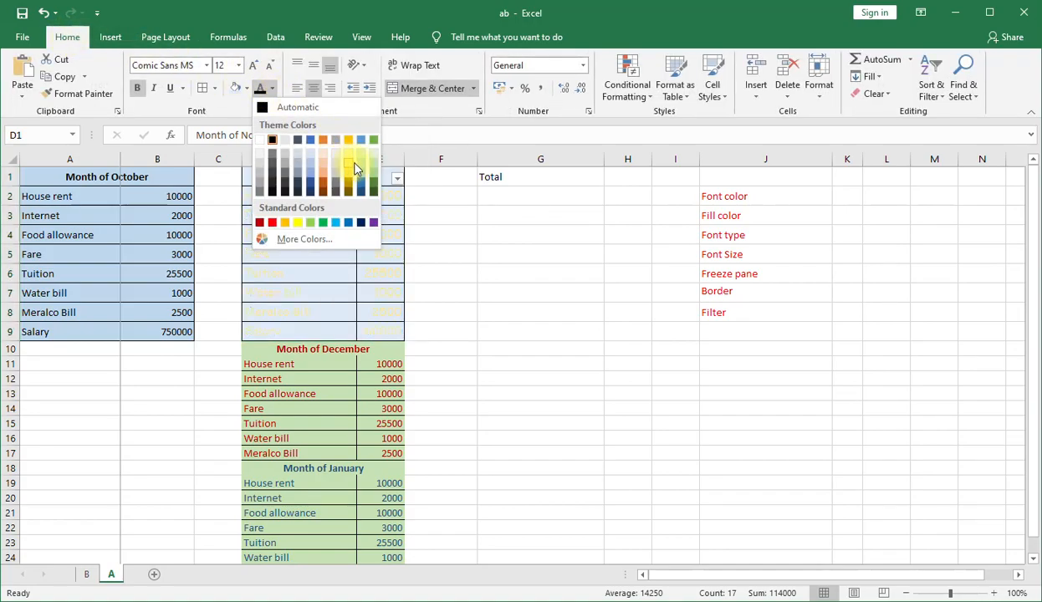
click(279, 183)
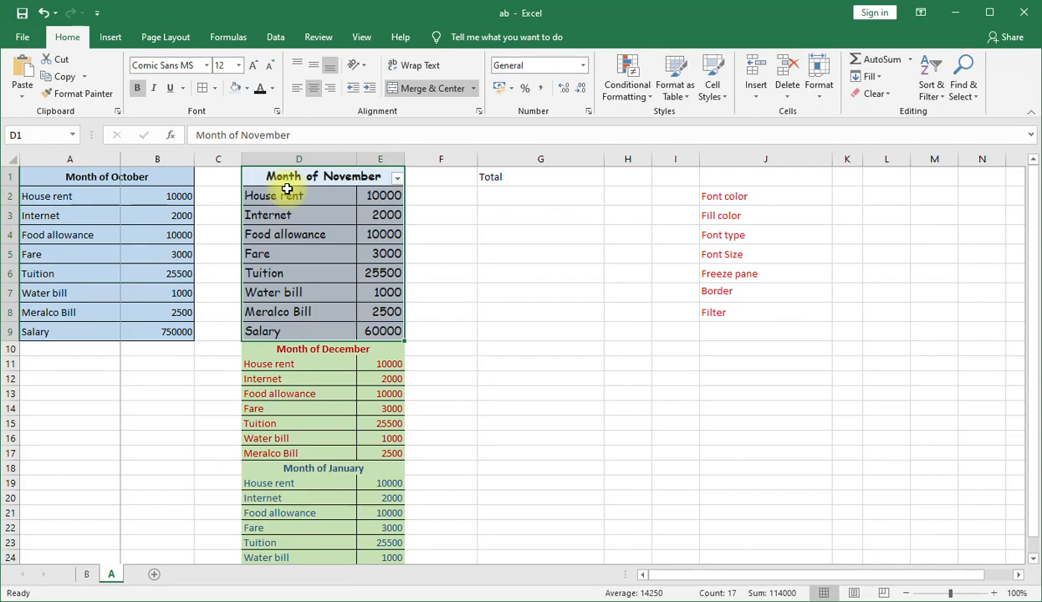
Fill the Month of November table in D1:E9 with a light blue theme color.
click(772, 217)
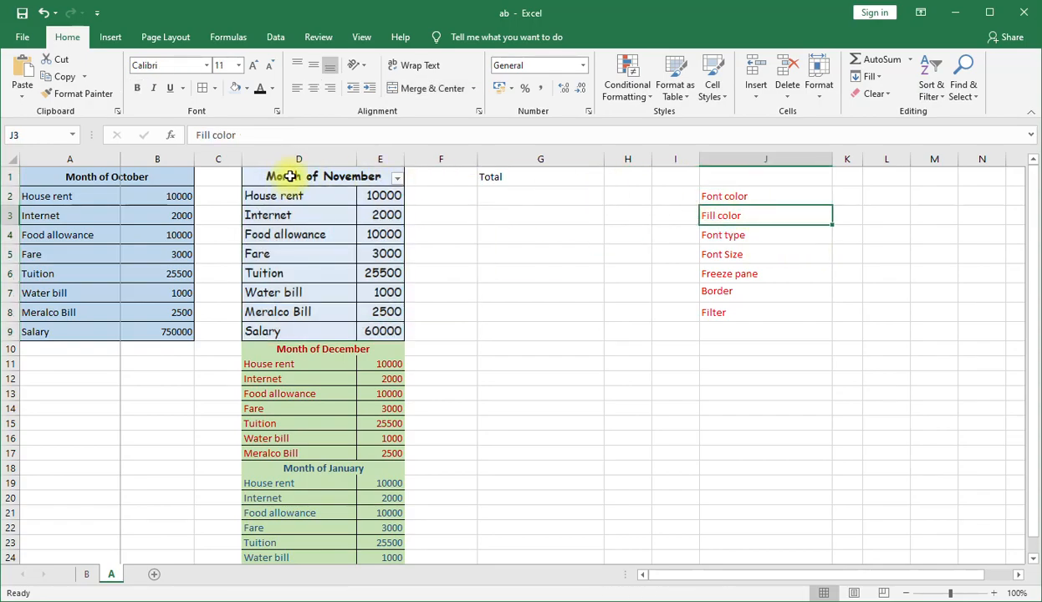
drag(291, 176, 347, 335)
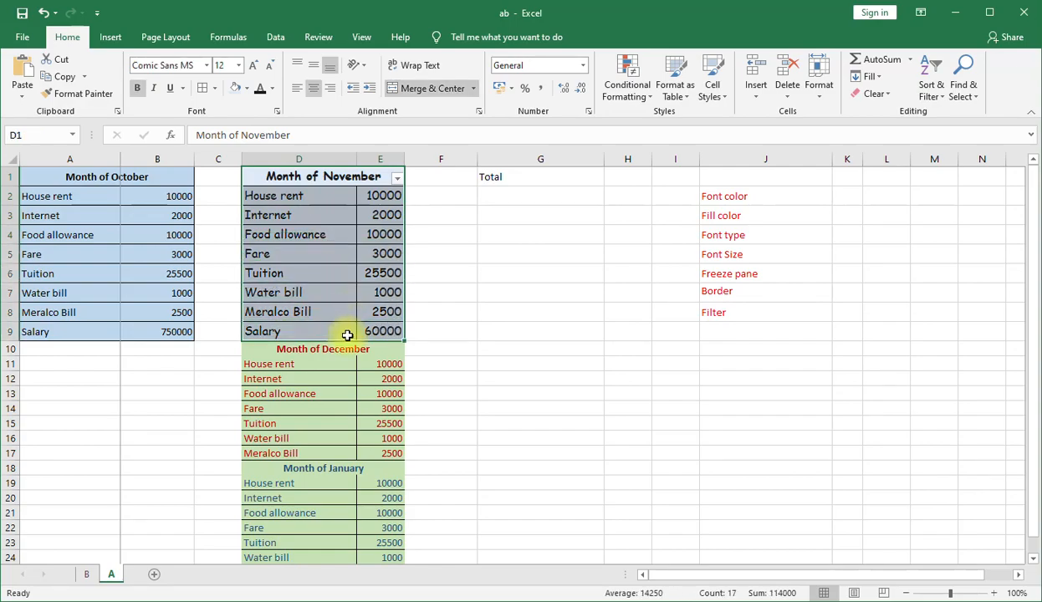
click(248, 88)
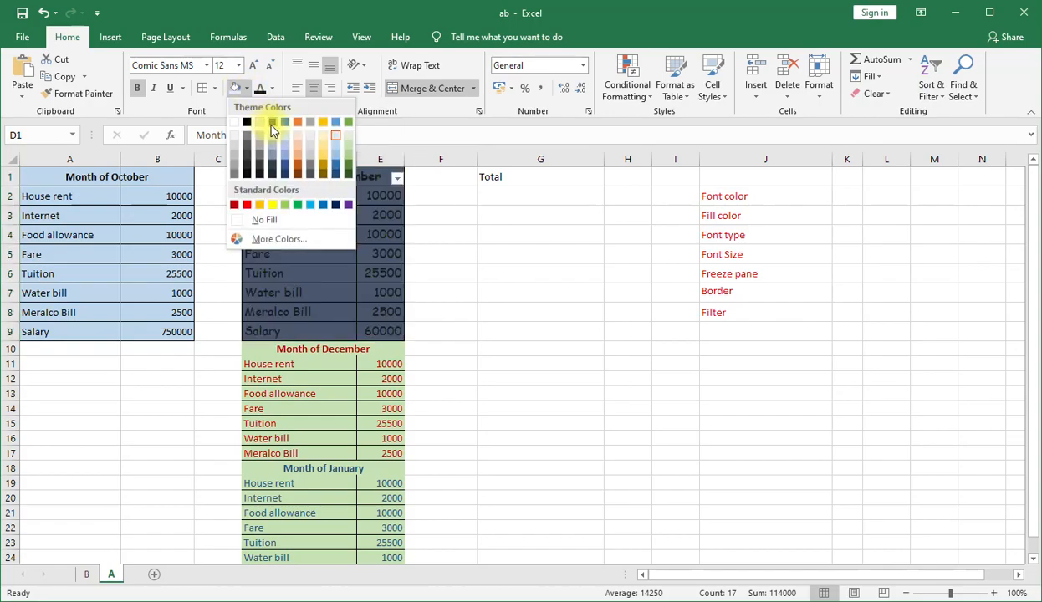
click(335, 147)
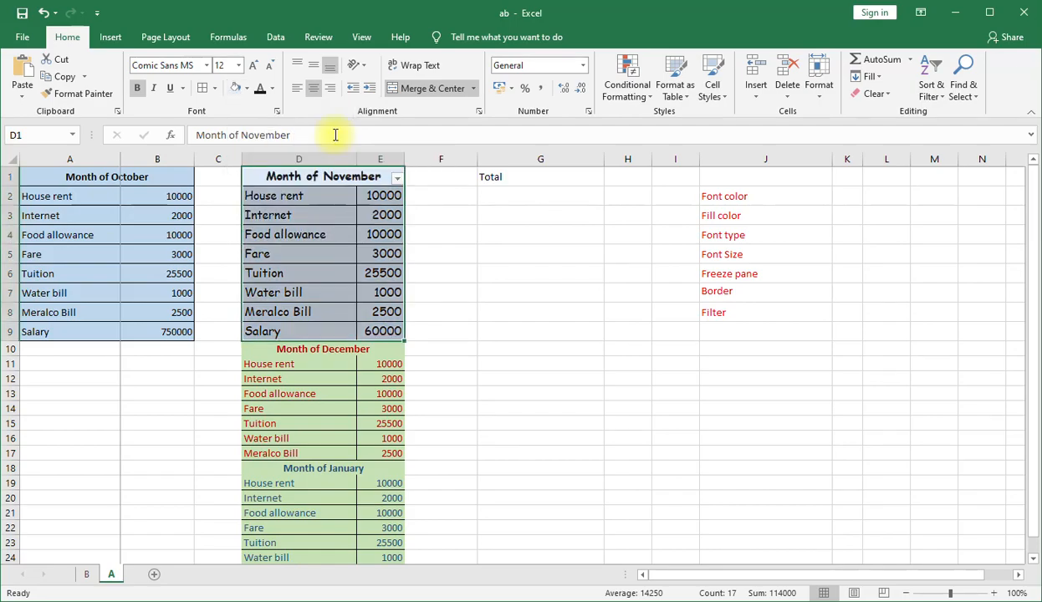
Change the font of the Month of November table in D1:E9 to Freestyle Script.
click(790, 238)
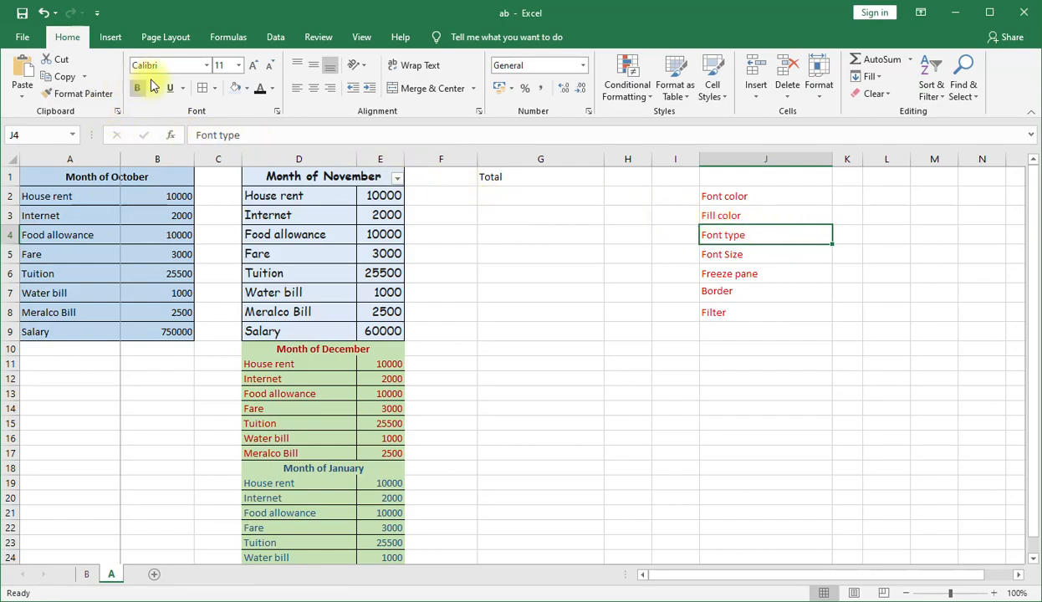
drag(327, 176, 349, 326)
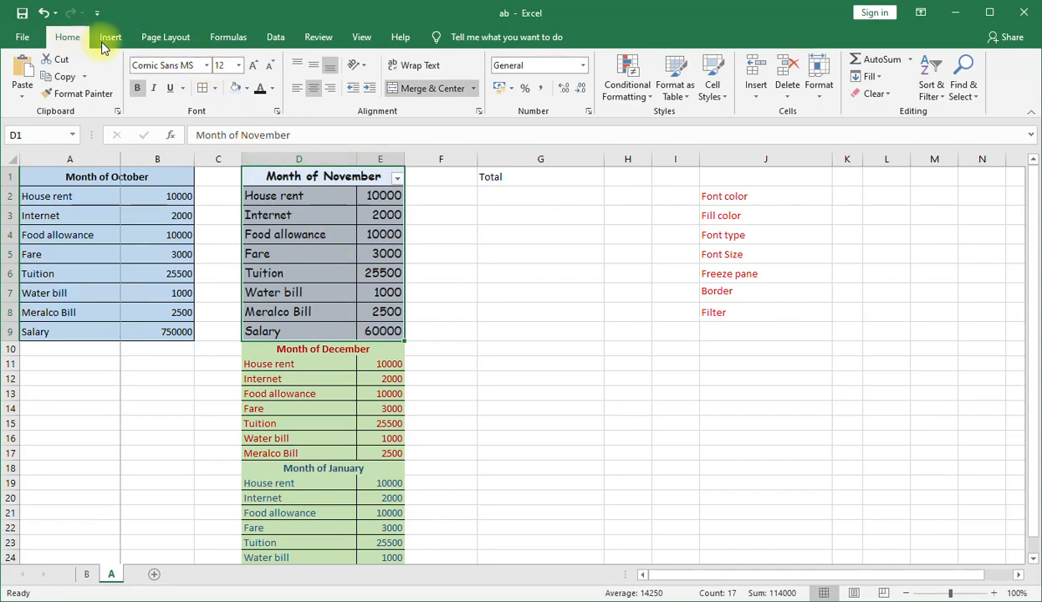
click(207, 67)
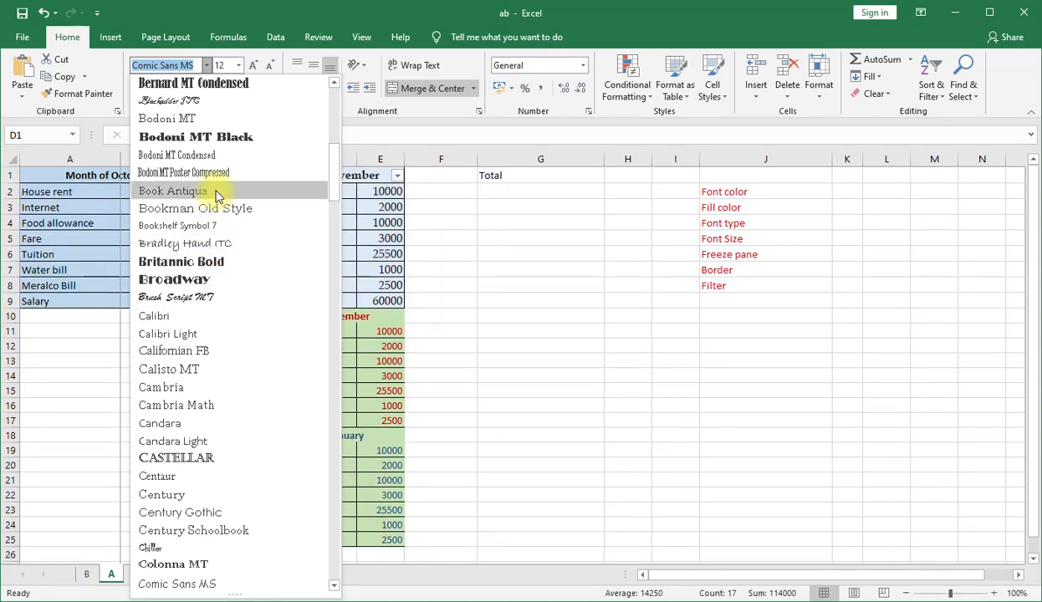
scroll(205, 374, down, 4)
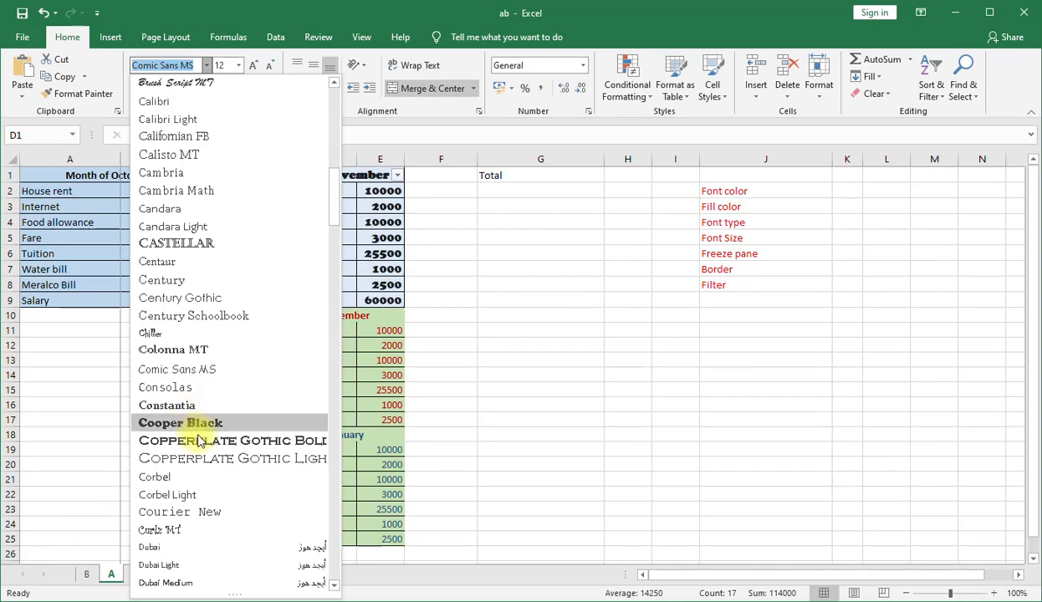
scroll(200, 435, down, 4)
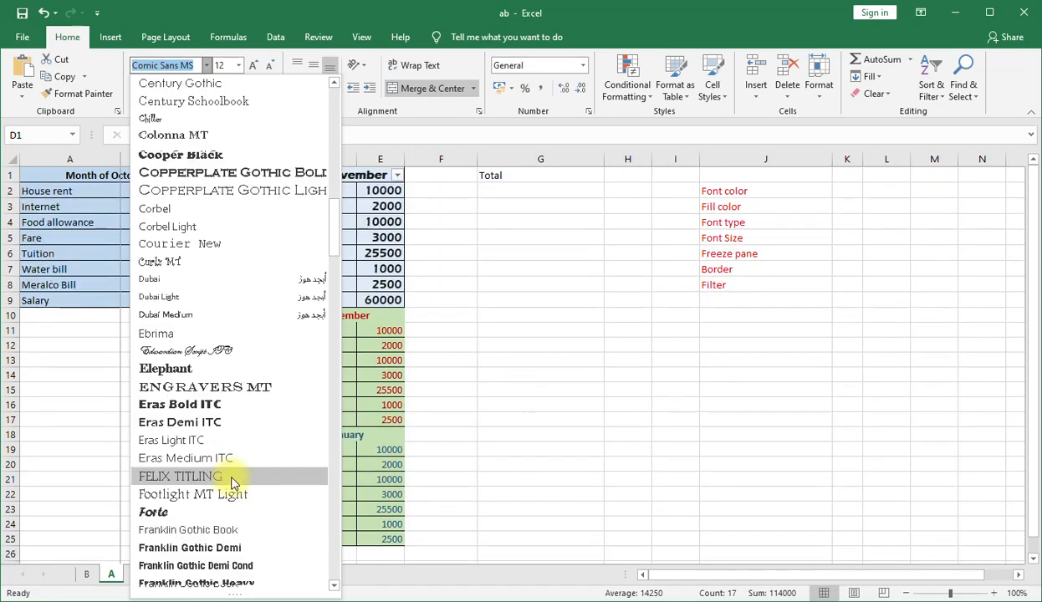
scroll(243, 468, down, 6)
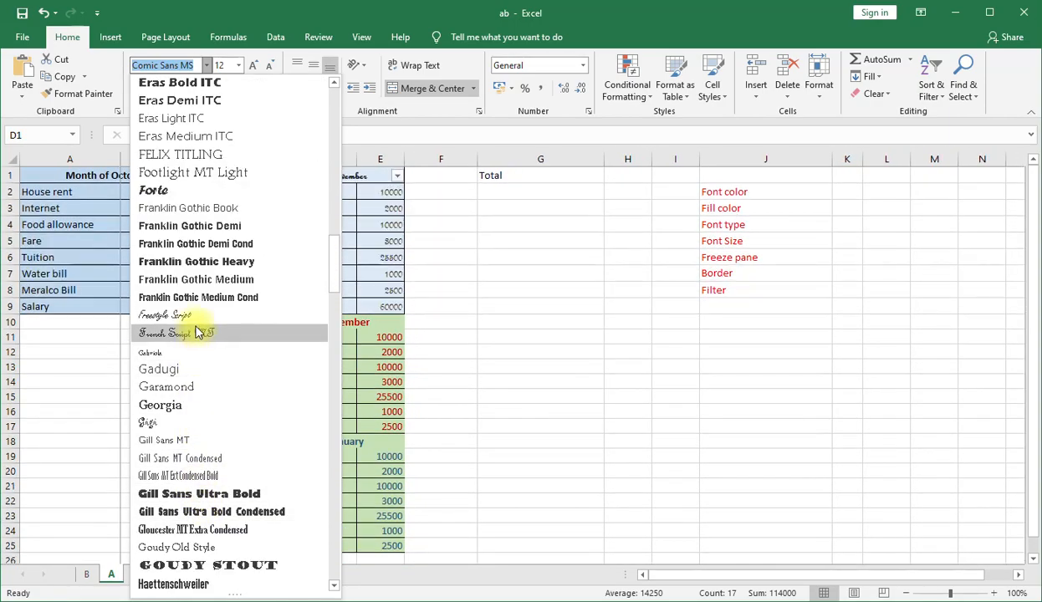
click(193, 318)
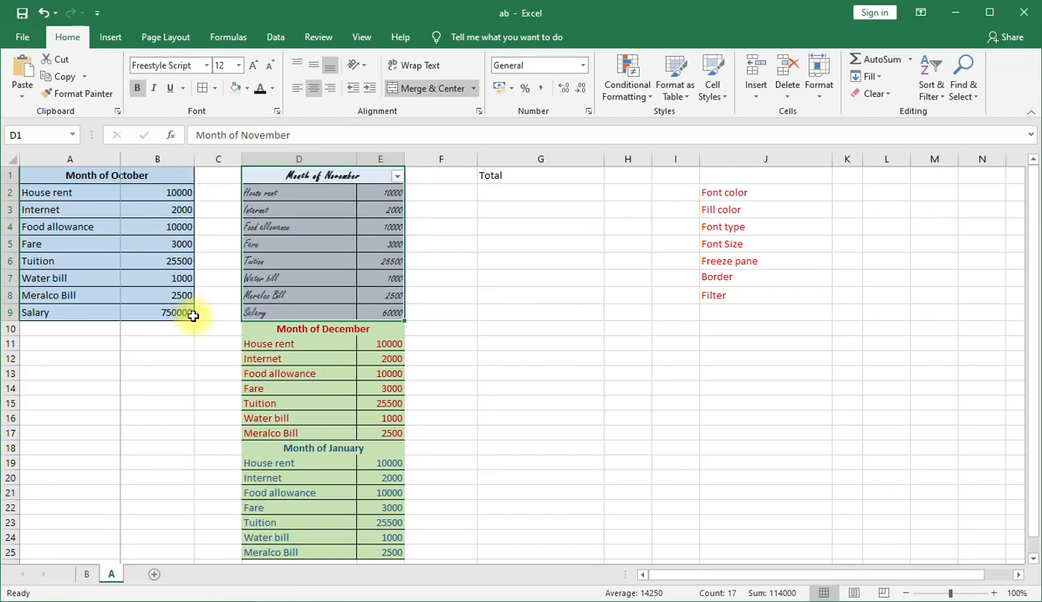
click(289, 263)
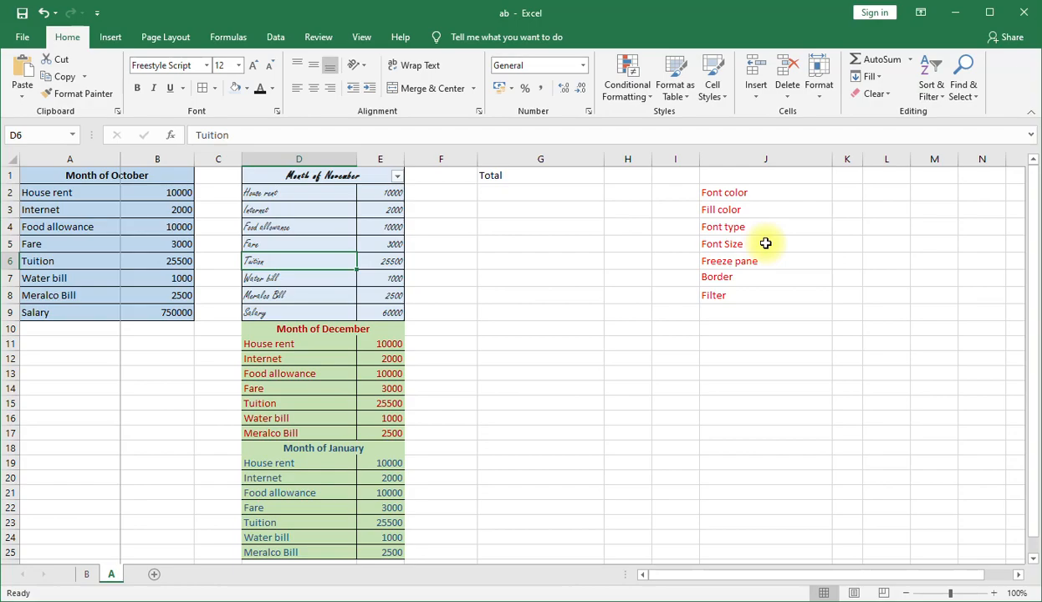
Set the font size of the Month of November table in D1:E9 to 14.
click(765, 243)
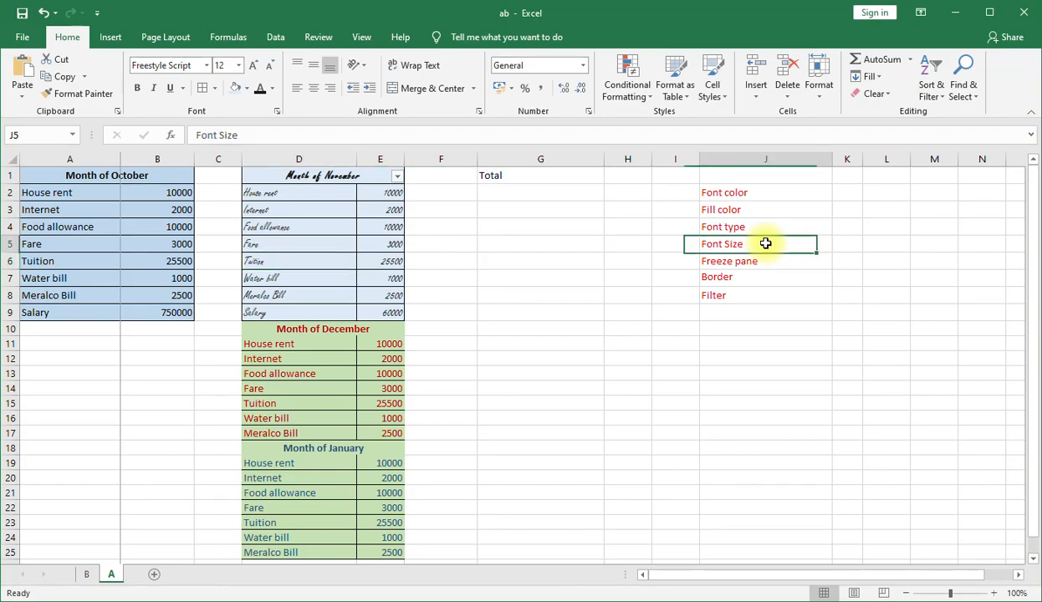
click(299, 179)
drag(300, 179, 348, 305)
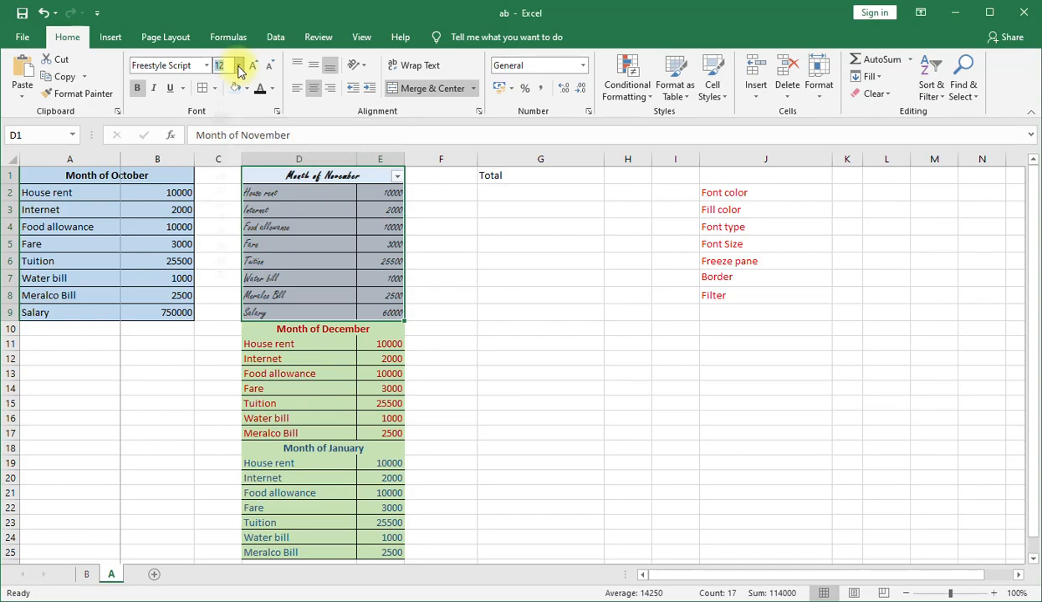
click(239, 66)
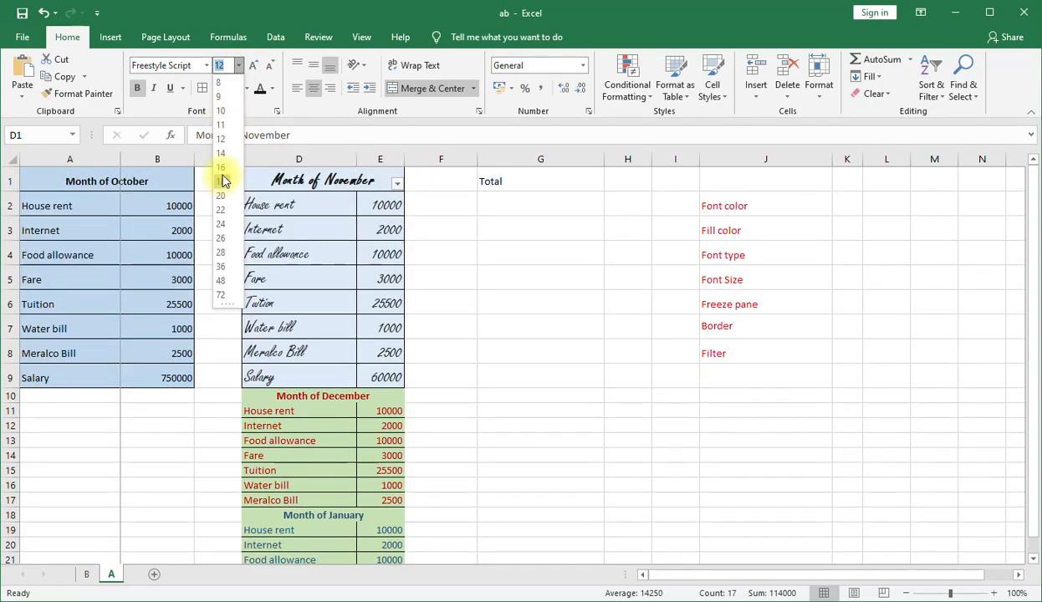
click(222, 156)
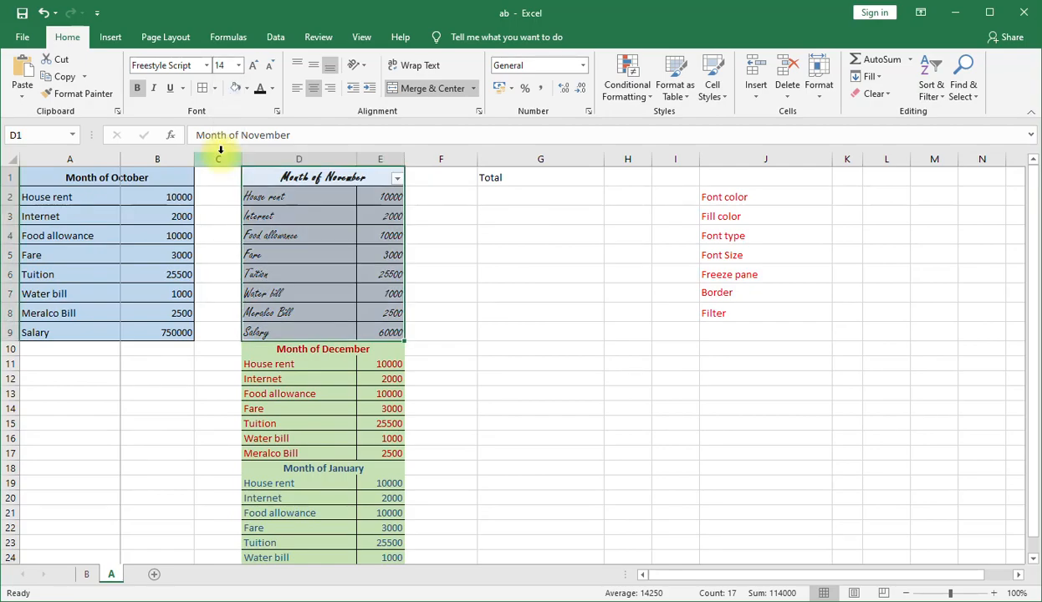
click(542, 249)
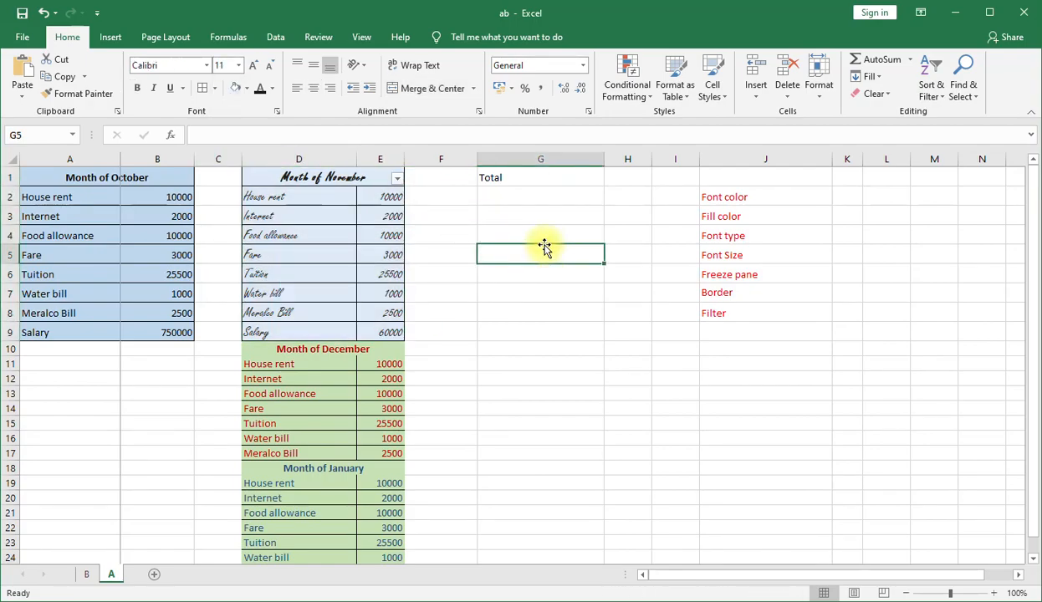
Freeze the top row of sheet A, which holds the October and November headings.
click(786, 279)
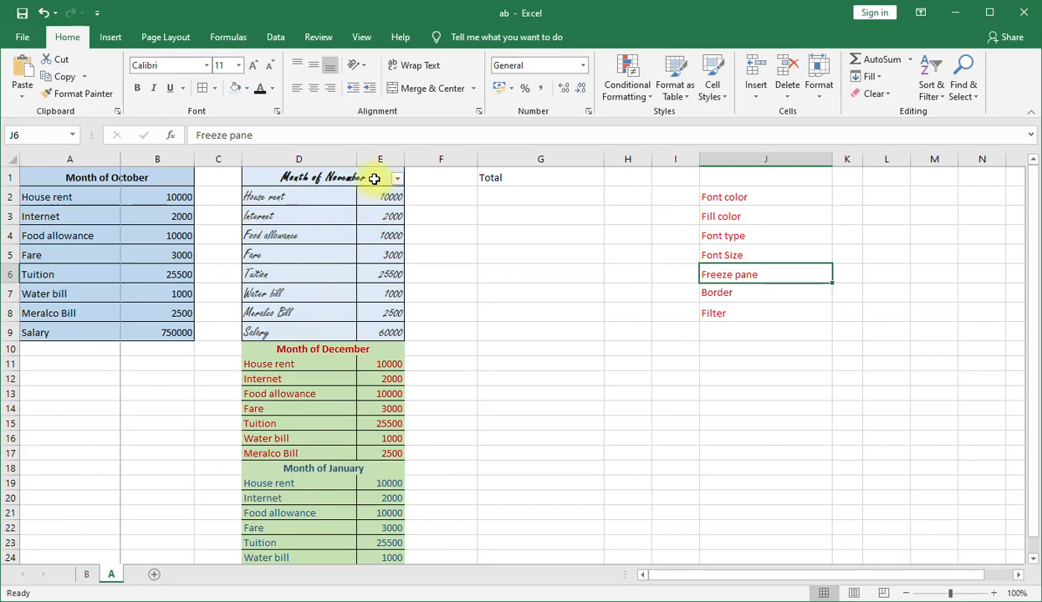
scroll(165, 292, down, 4)
scroll(165, 293, up, 4)
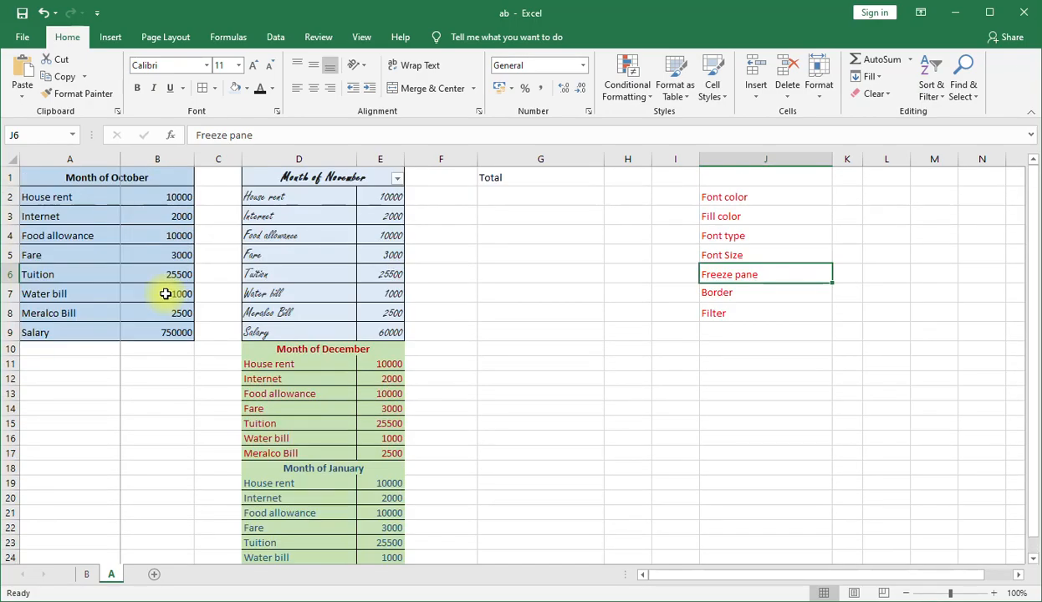
click(12, 177)
scroll(314, 305, down, 10)
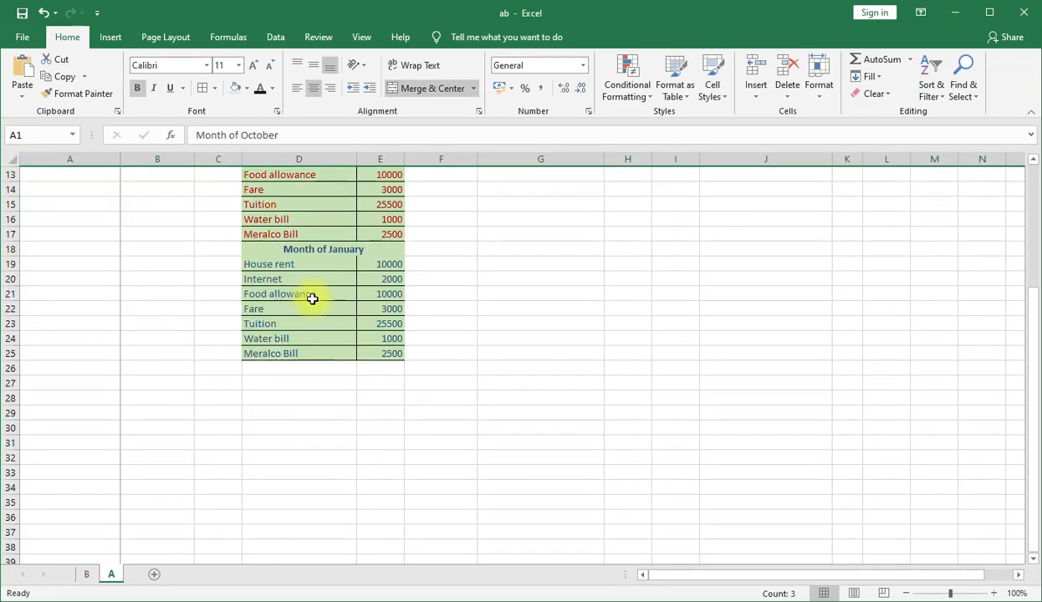
scroll(318, 313, up, 10)
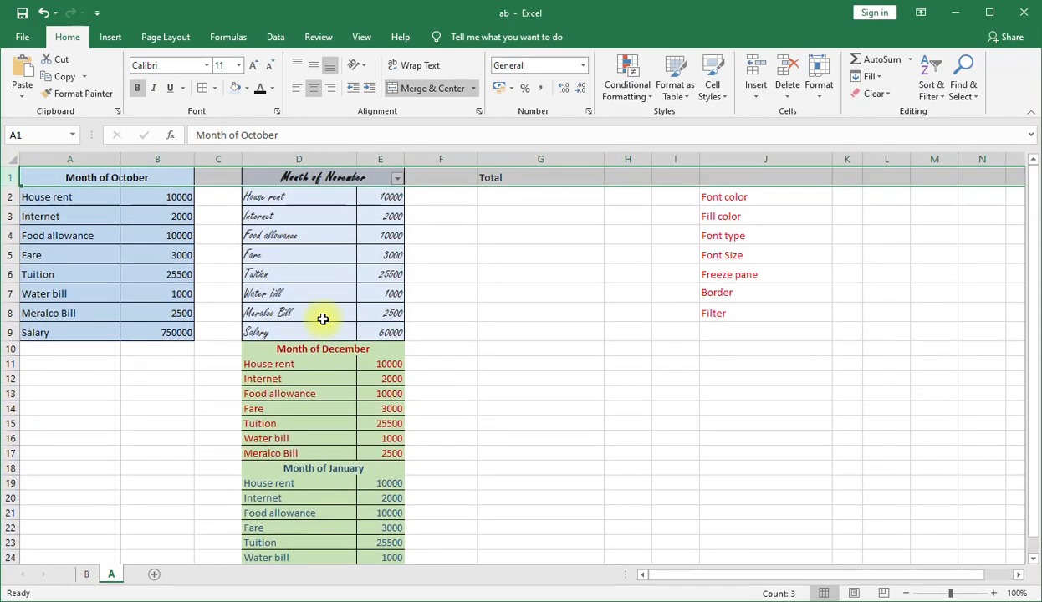
click(368, 38)
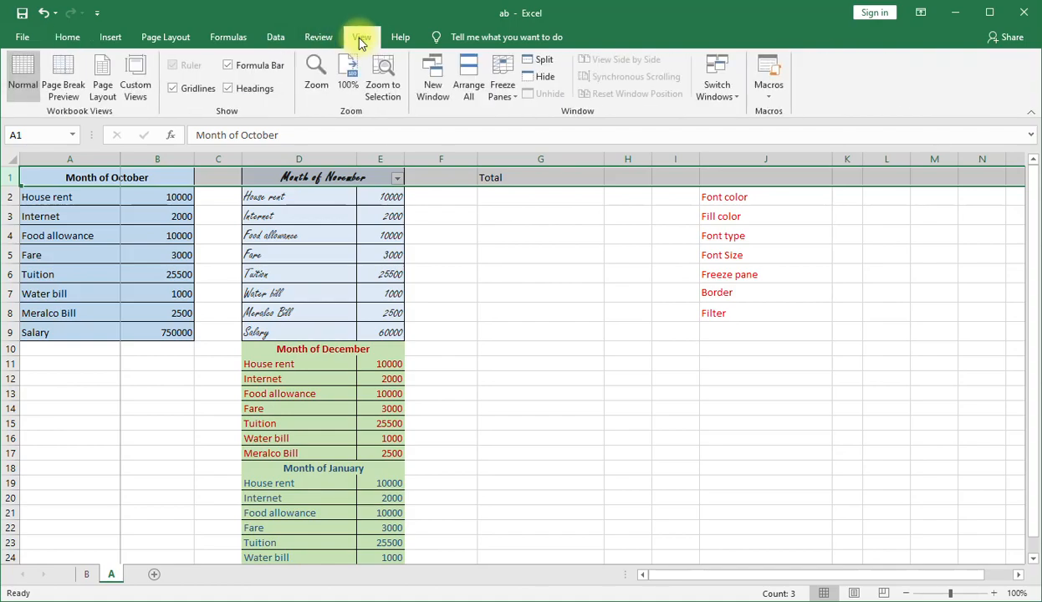
click(512, 96)
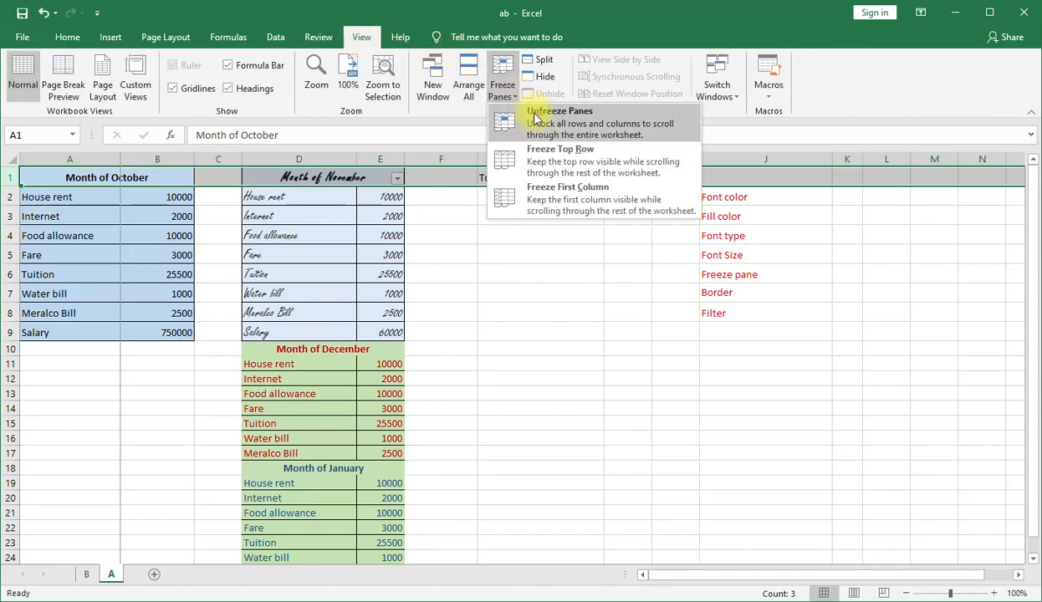
click(597, 164)
scroll(449, 262, down, 9)
scroll(454, 274, down, 20)
scroll(515, 428, down, 5)
scroll(518, 430, up, 16)
scroll(518, 431, up, 20)
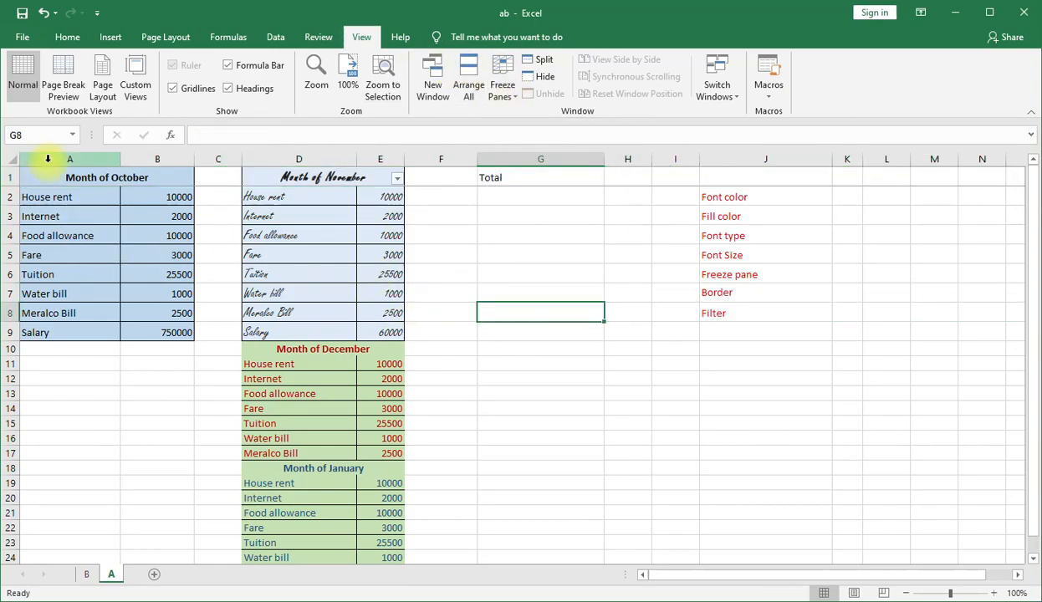
Freeze the first column of sheet A, which holds the October expense names.
click(48, 158)
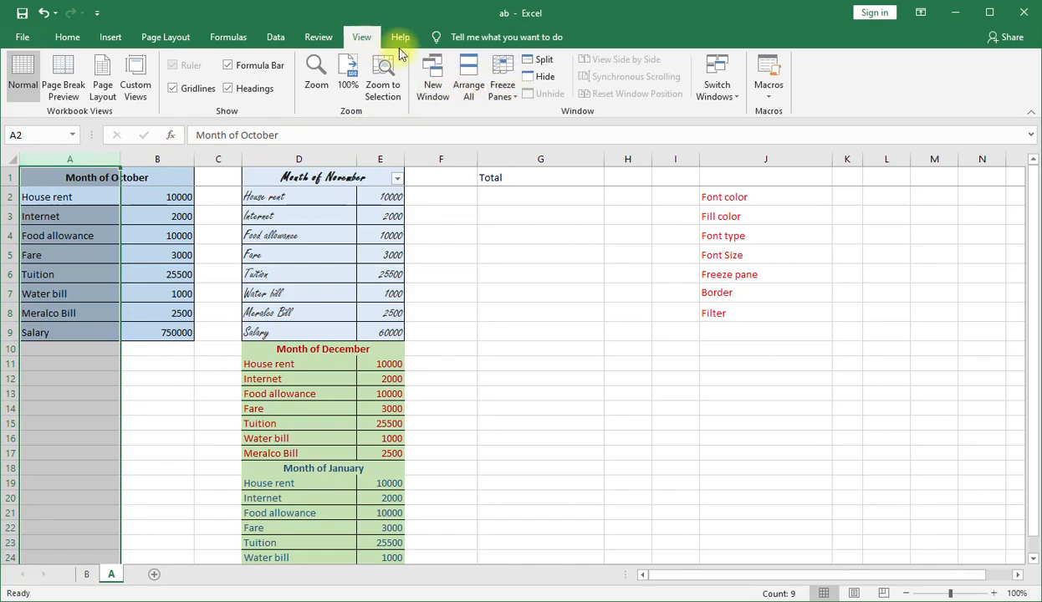
click(502, 85)
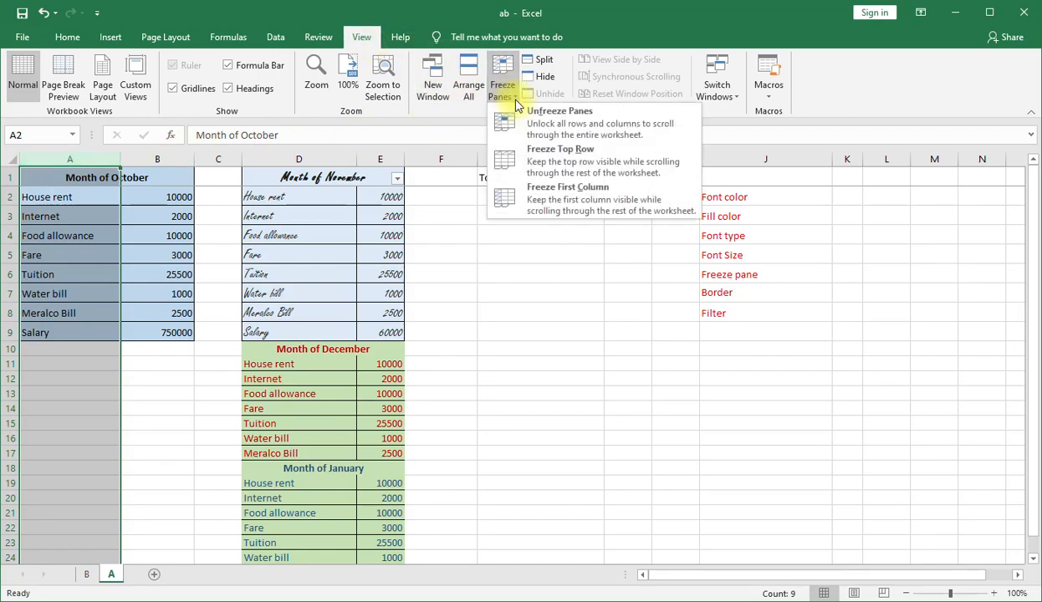
click(599, 201)
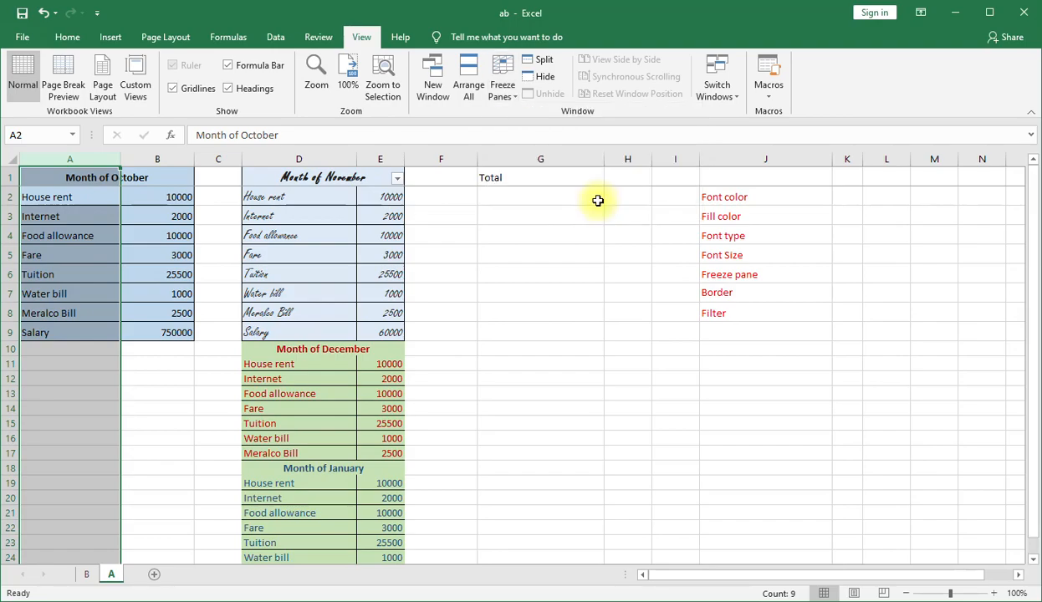
Check the frozen first column by moving far across row 12 and back to cell B12.
click(177, 385)
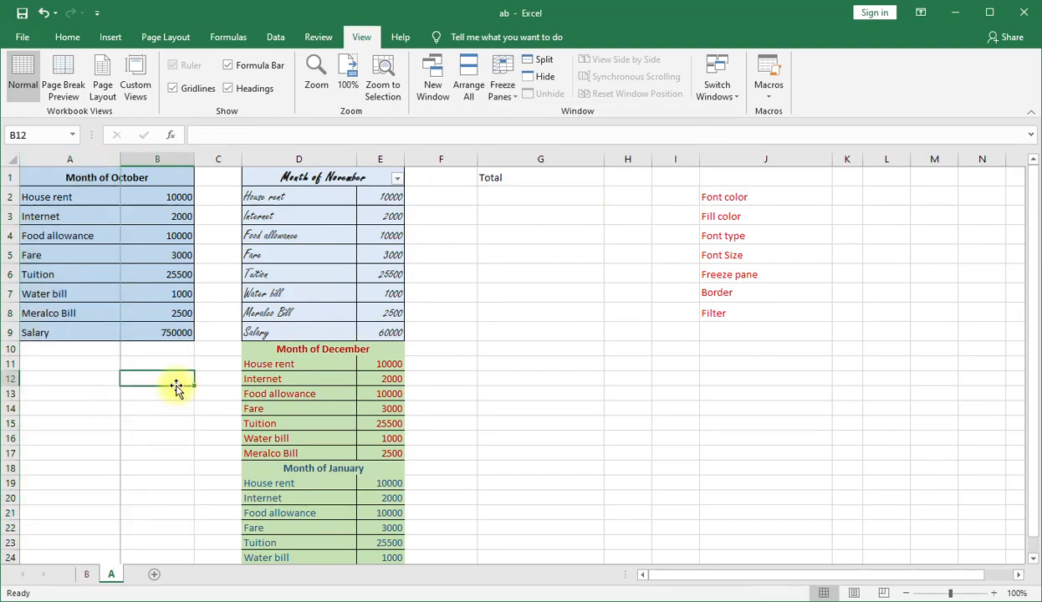
key(Right)
key(Right)
key(Right)
key(Right)
key(Right)
key(Right)
key(Right)
key(Right)
key(Right)
key(Right)
key(Right)
key(Right)
key(Right)
key(Right)
key(Right)
key(Right)
key(Right)
key(Right)
key(Right)
key(Right)
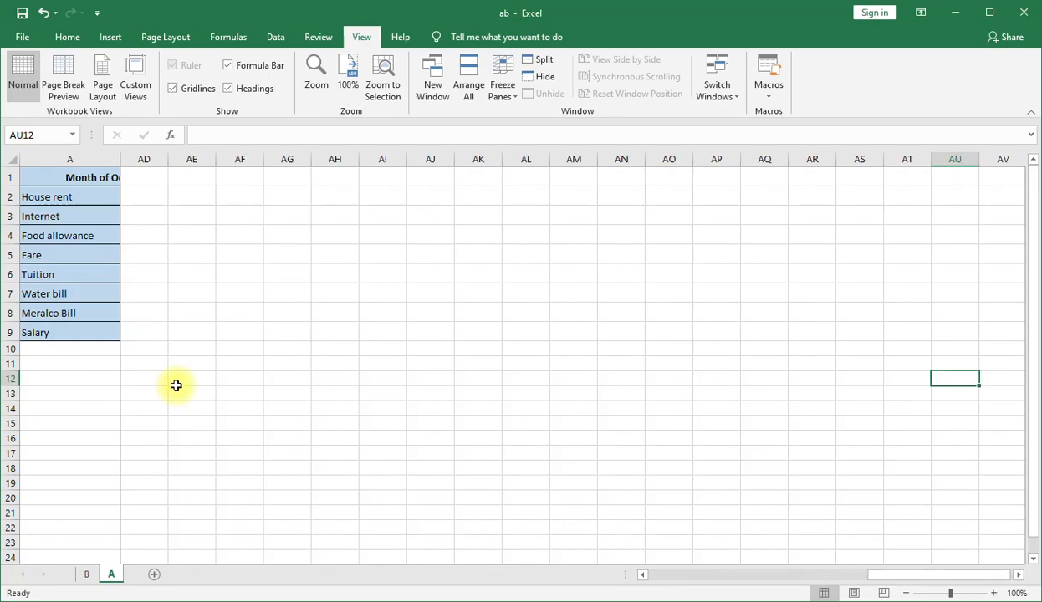
key(Left)
key(Left)
key(Left)
key(Left)
key(Left)
key(Left)
key(Left)
key(Left)
key(Left)
key(Left)
key(Left)
key(Left)
key(Left)
key(Left)
key(Left)
key(Left)
key(Left)
key(Left)
key(Left)
key(Left)
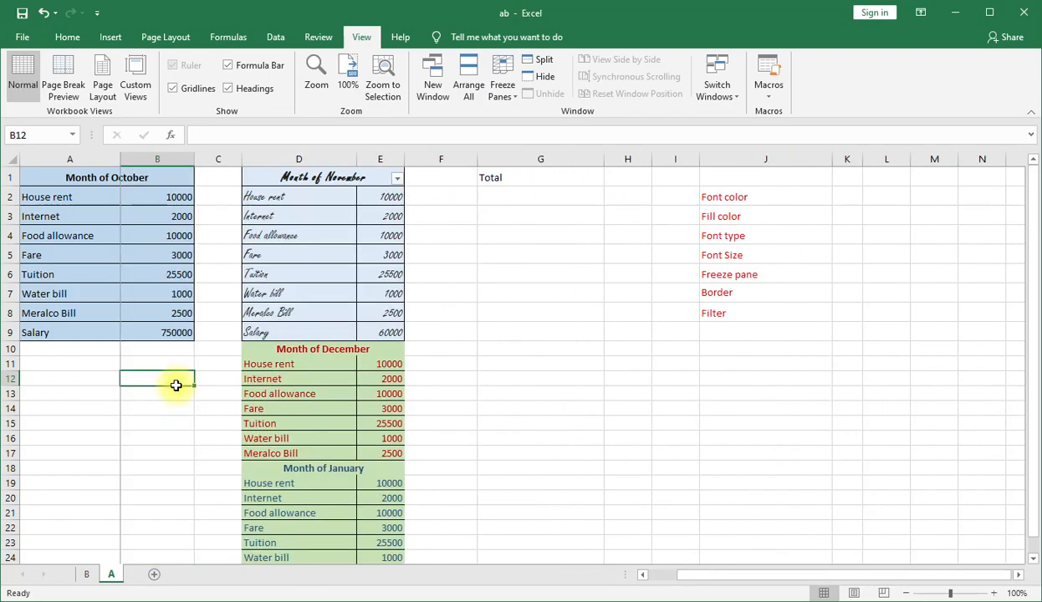
key(Left)
key(Right)
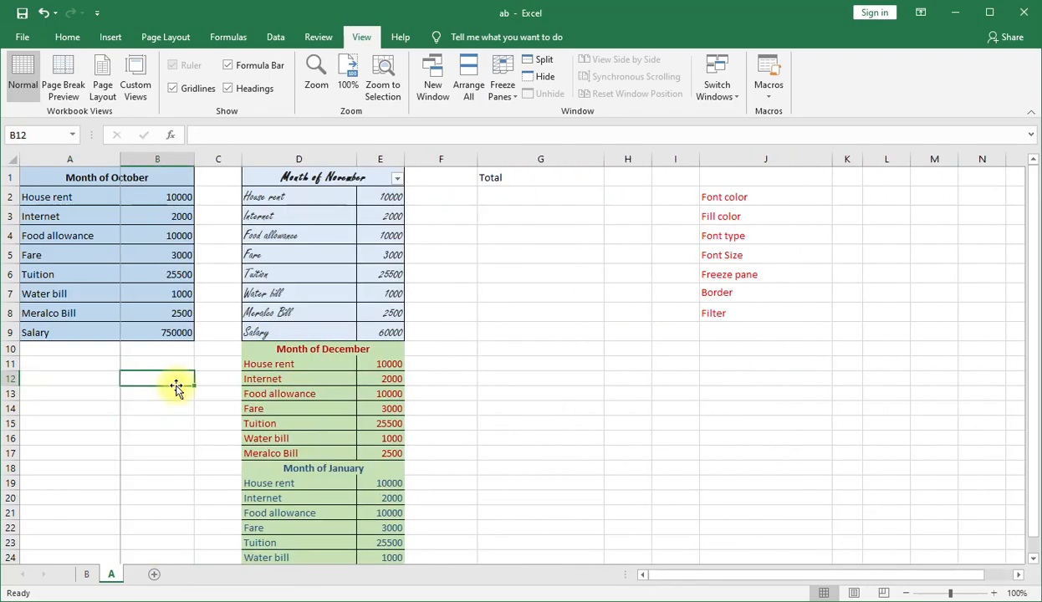
Unfreeze the first column of sheet A, and apply Freeze Panes with the whole sheet selected.
click(12, 159)
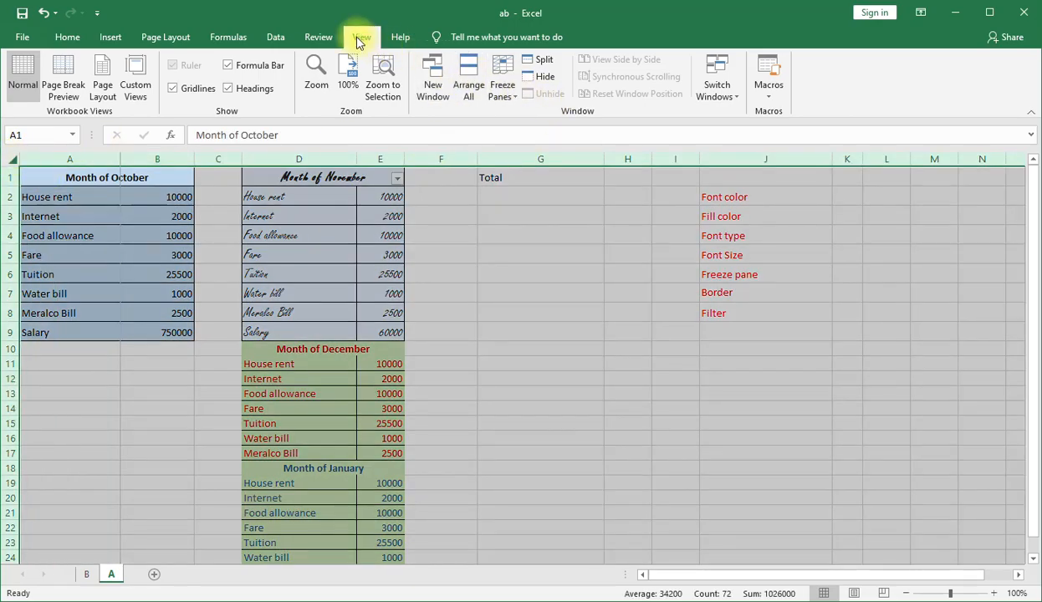
click(501, 88)
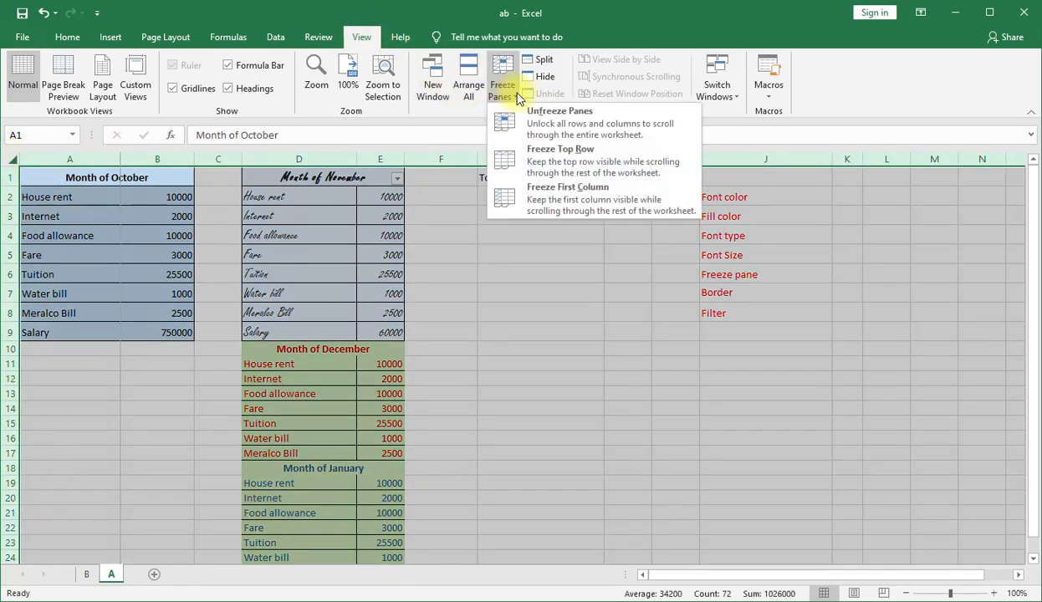
click(569, 125)
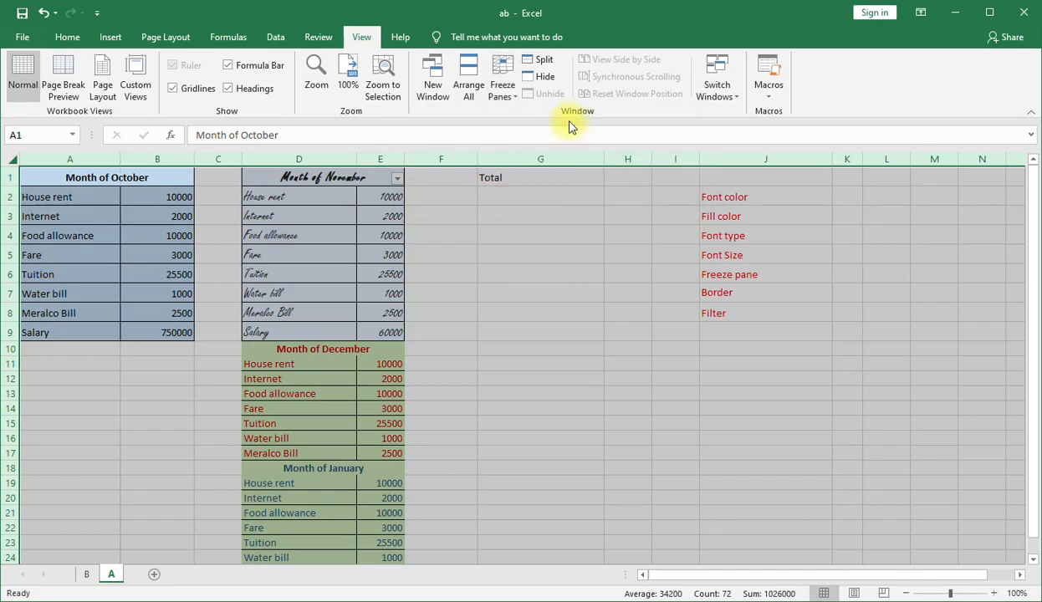
click(512, 99)
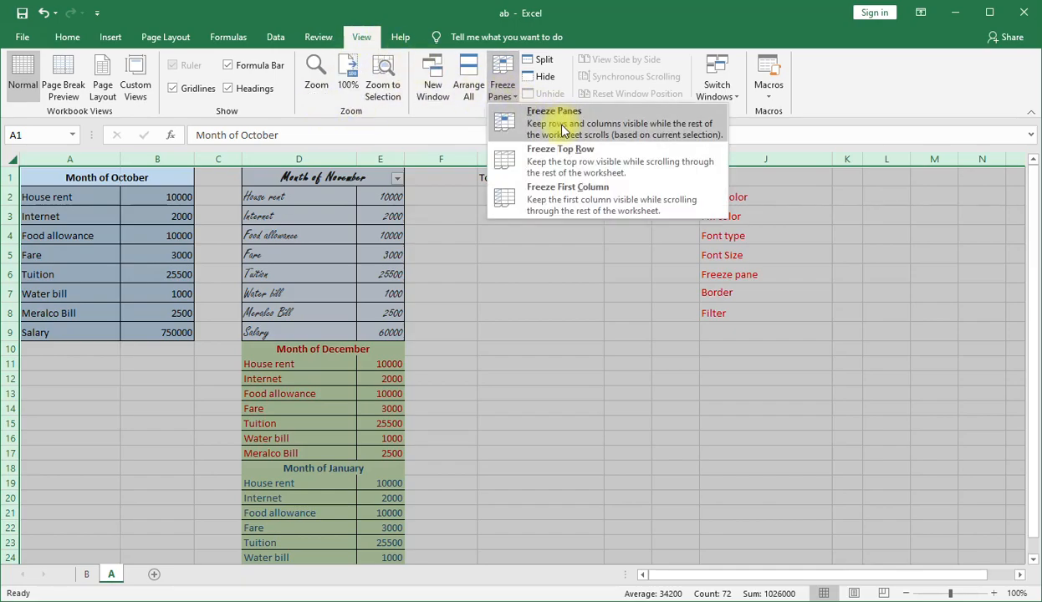
click(563, 130)
Examine which rows and columns of sheet A stay frozen when the sheet moves, checking the block A1:F10.
scroll(281, 294, down, 4)
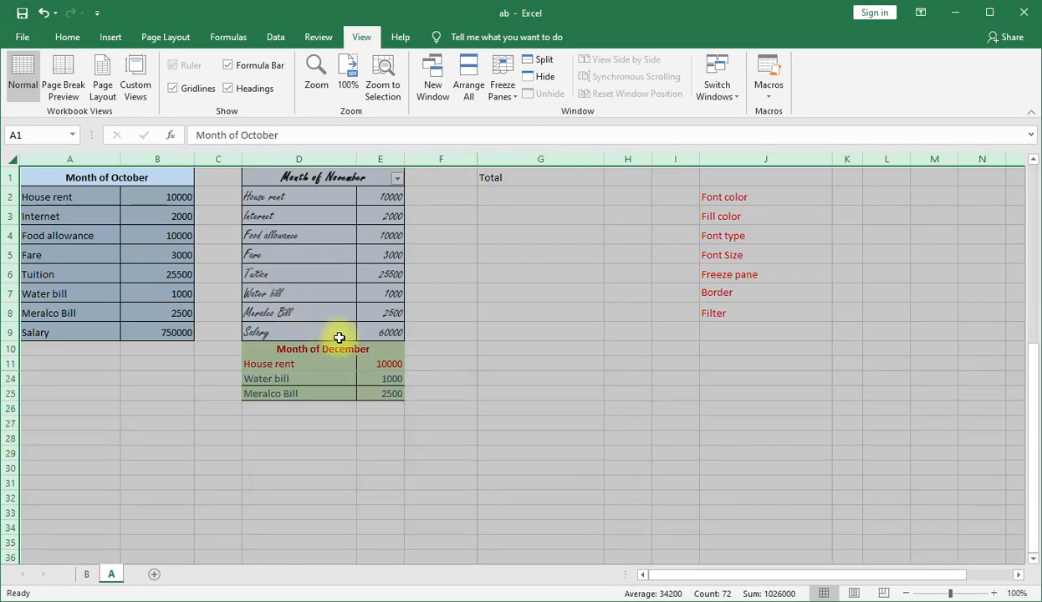
scroll(340, 336, up, 4)
scroll(343, 332, down, 5)
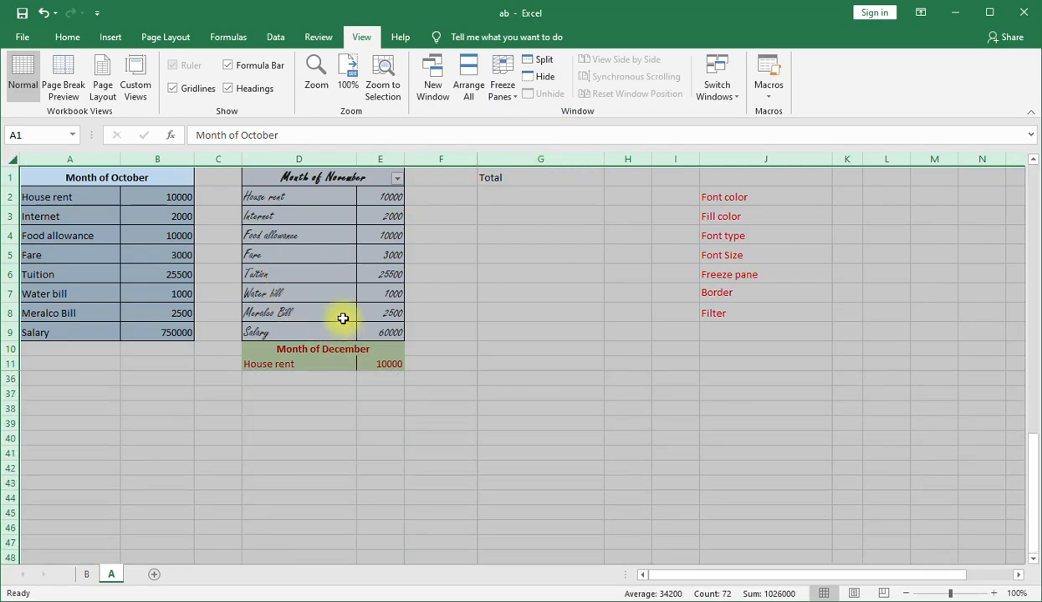
scroll(343, 326, up, 5)
click(489, 335)
scroll(239, 280, down, 5)
scroll(205, 338, up, 5)
drag(77, 178, 421, 353)
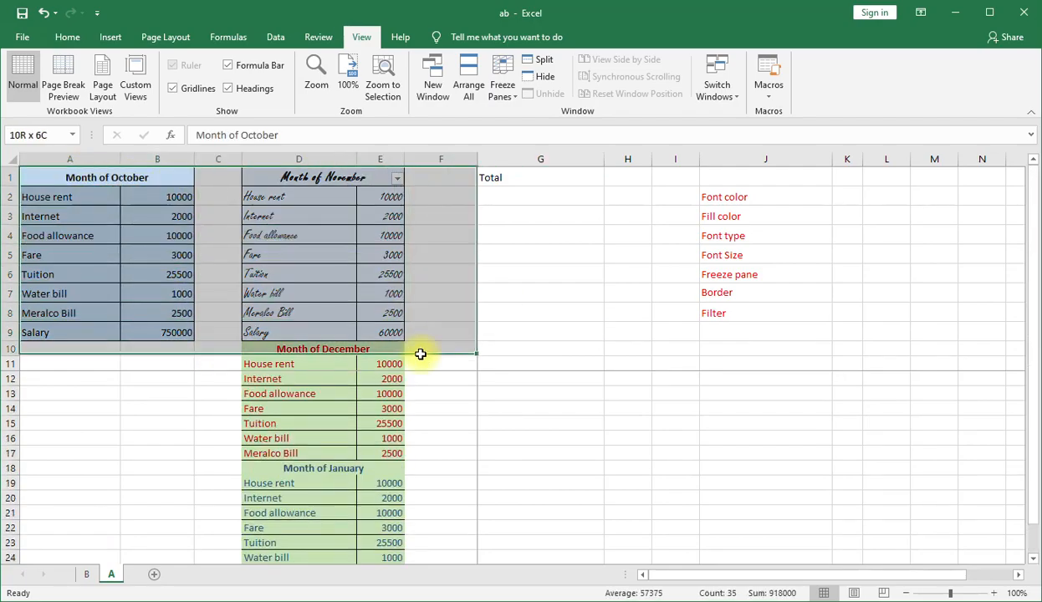
click(755, 290)
click(503, 251)
Apply Thick Outside Borders to the Month of November table in D1:E9.
drag(345, 175, 371, 334)
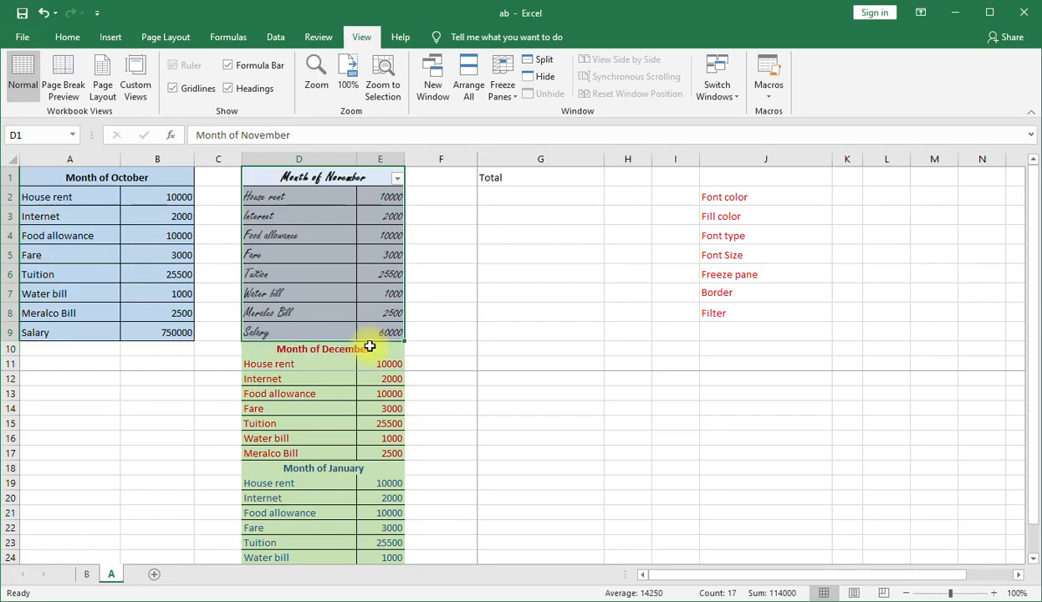
click(67, 37)
click(216, 89)
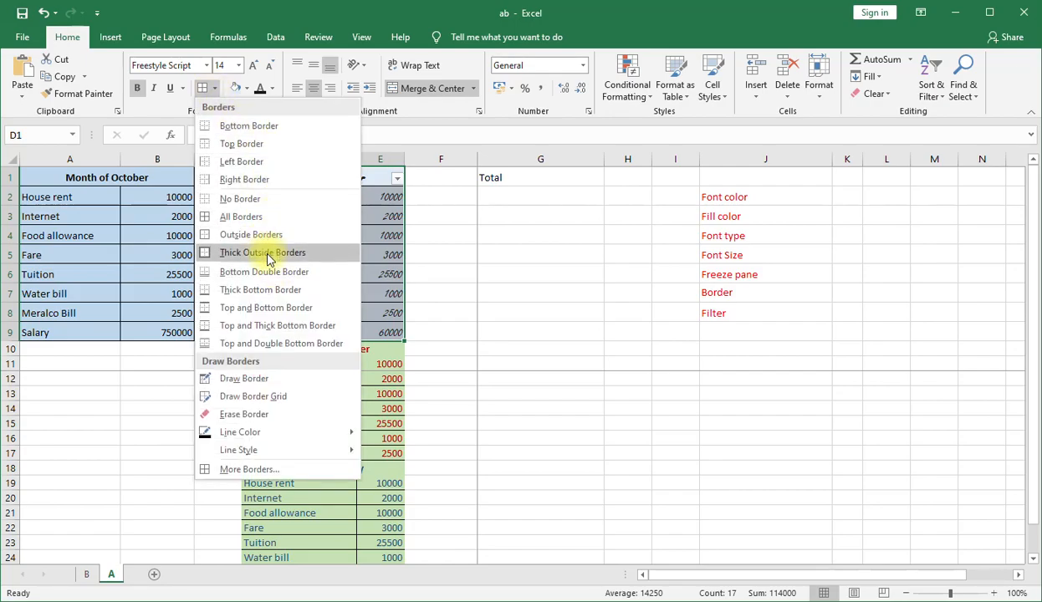
click(264, 253)
click(483, 289)
Add a Top and Thick Bottom Border to the Month of November table in D1:E9.
drag(299, 177, 355, 333)
click(214, 89)
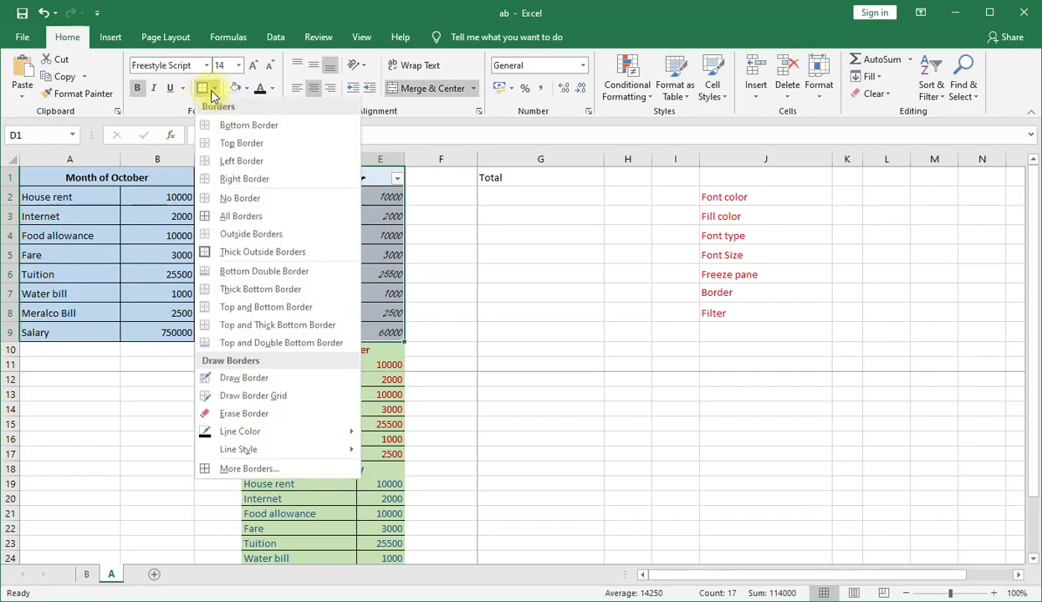
click(276, 325)
click(453, 287)
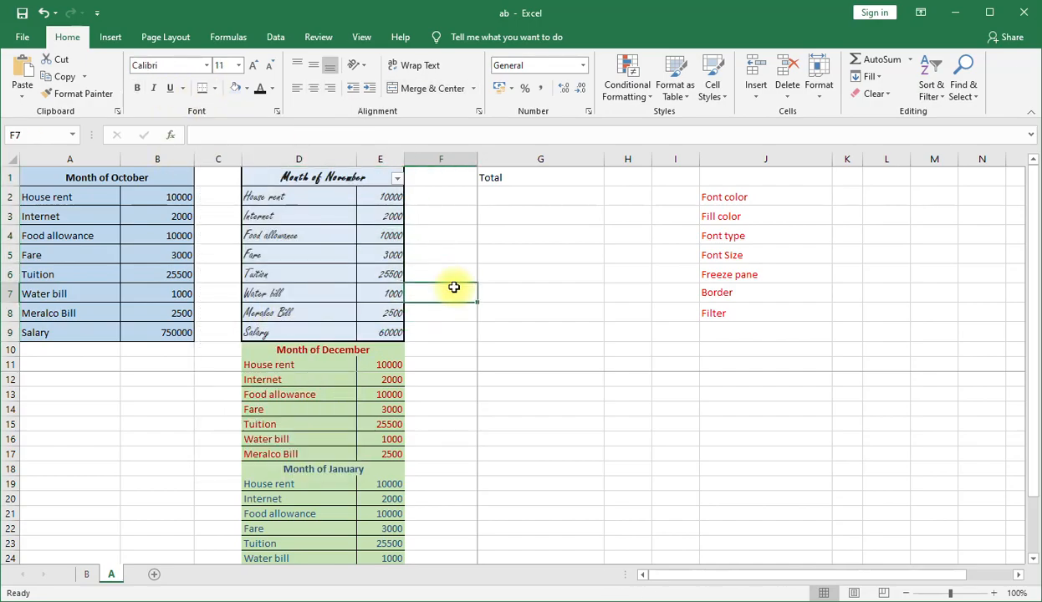
Turn off the existing filter on the Month of November heading.
click(791, 313)
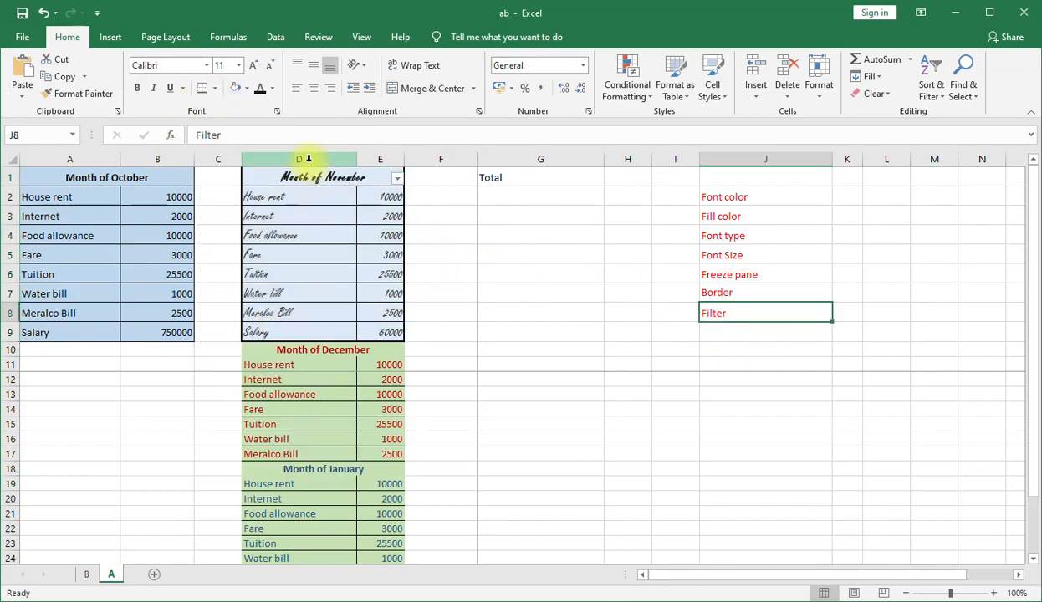
click(278, 38)
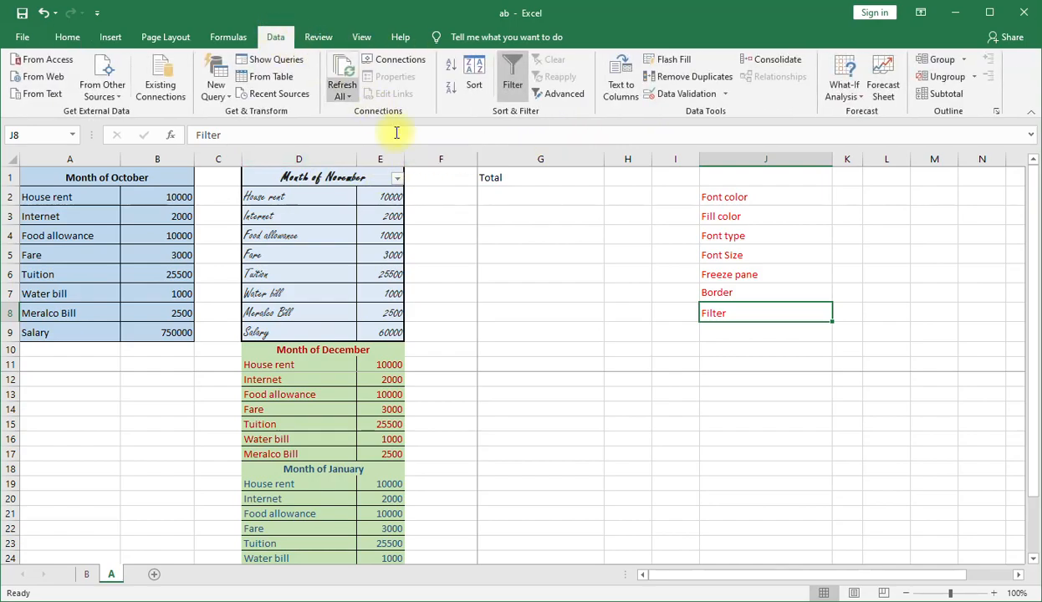
click(512, 91)
click(443, 234)
click(439, 369)
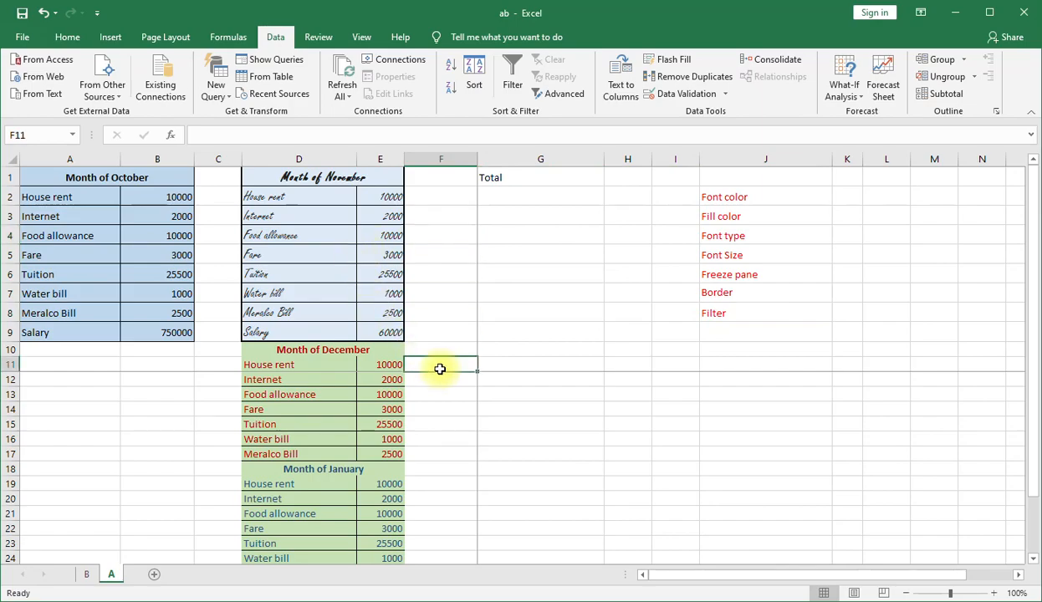
Unfreeze all panes of sheet A and check that its rows move freely.
key(Page_Down)
key(Page_Down)
key(Page_Down)
key(Page_Up)
key(Page_Up)
key(Page_Up)
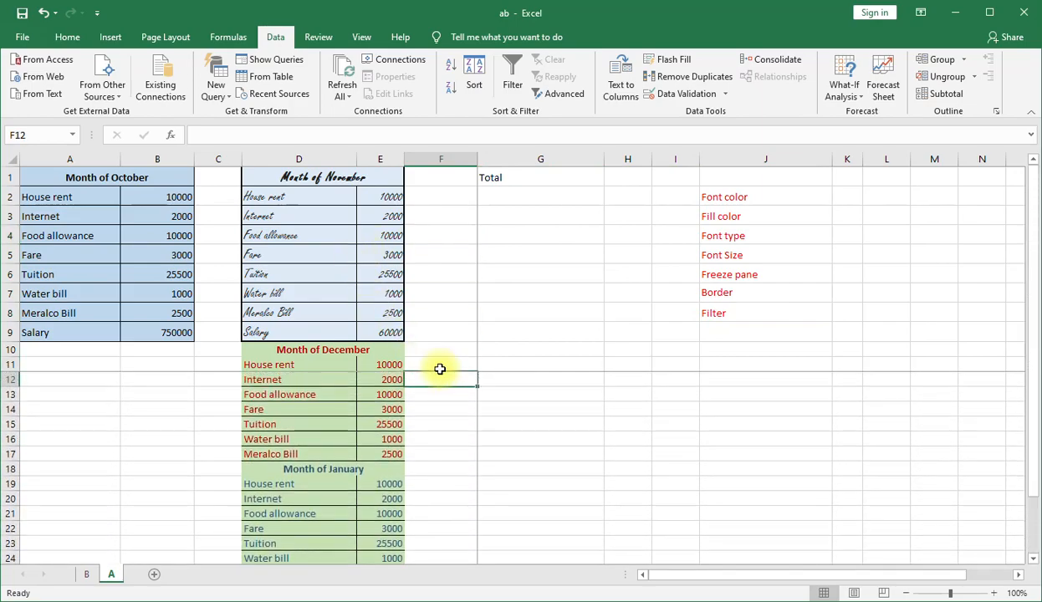
click(14, 159)
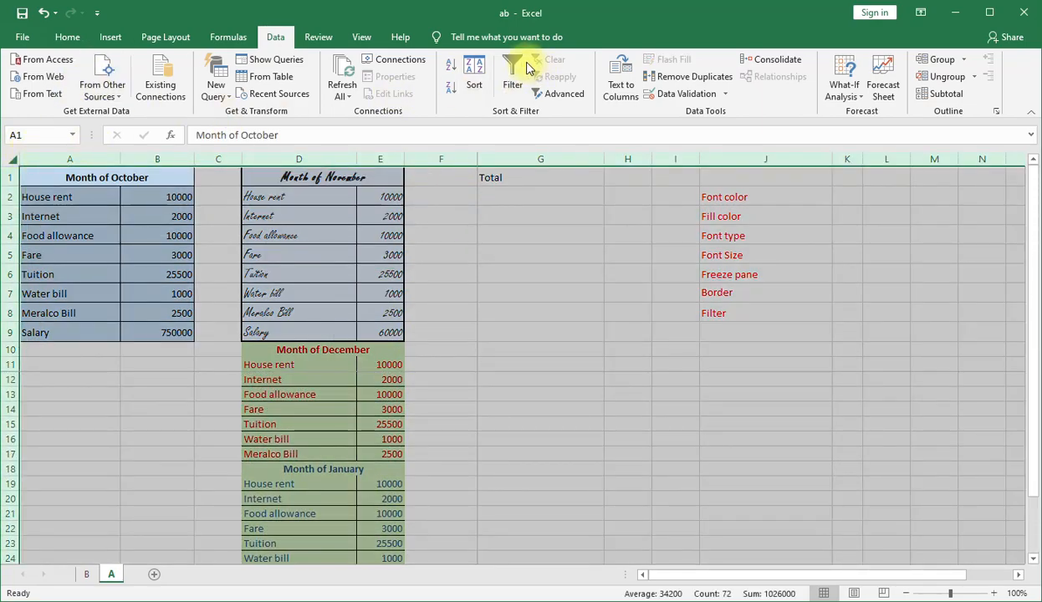
click(363, 37)
click(505, 90)
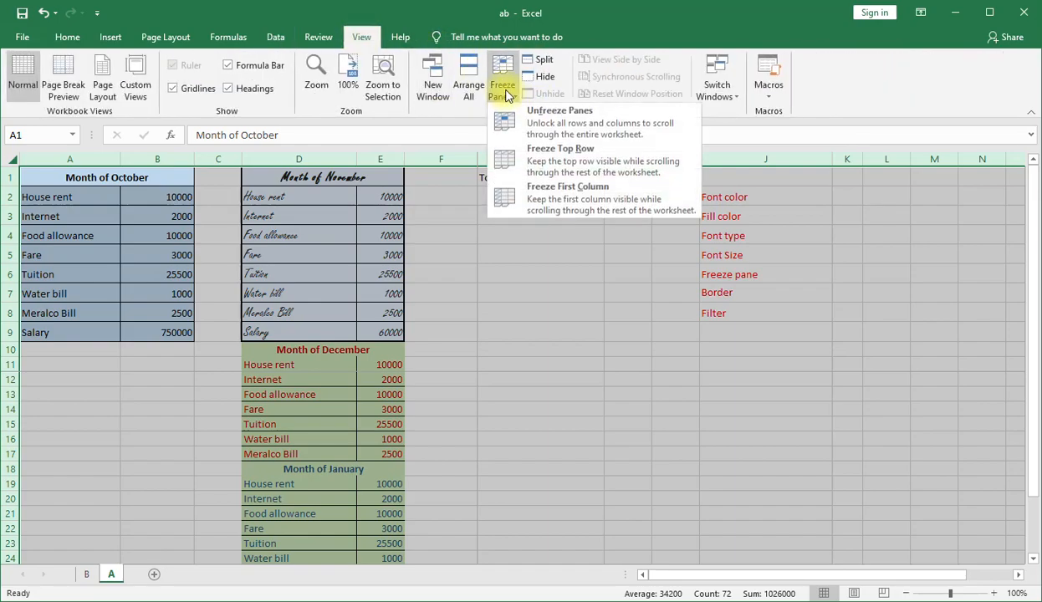
click(582, 123)
click(474, 313)
scroll(465, 305, down, 7)
scroll(465, 305, up, 7)
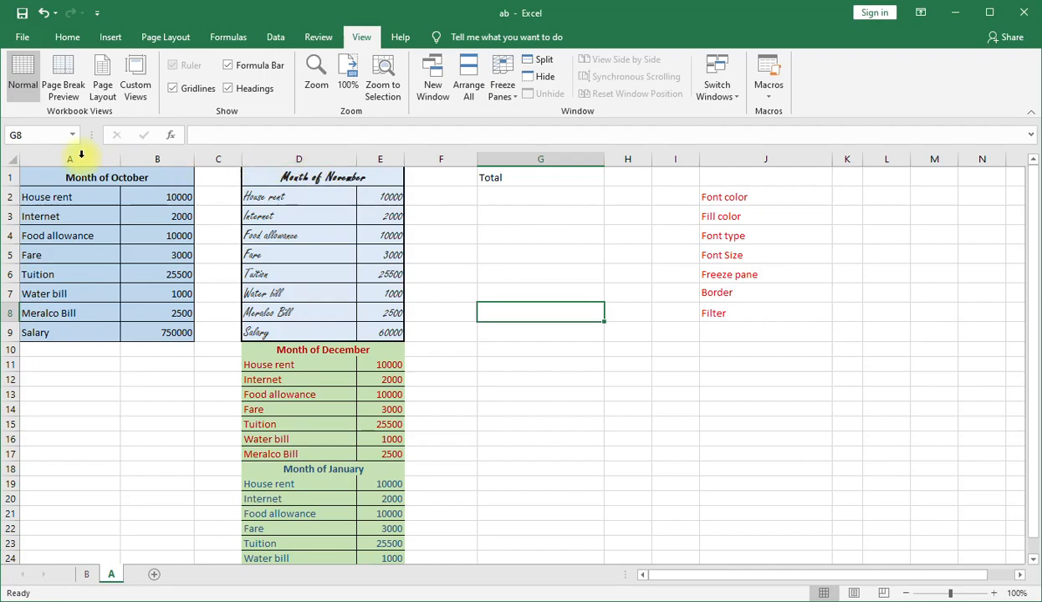
Turn on filtering for the whole of sheet A so that row 1 holds the filter controls.
click(10, 158)
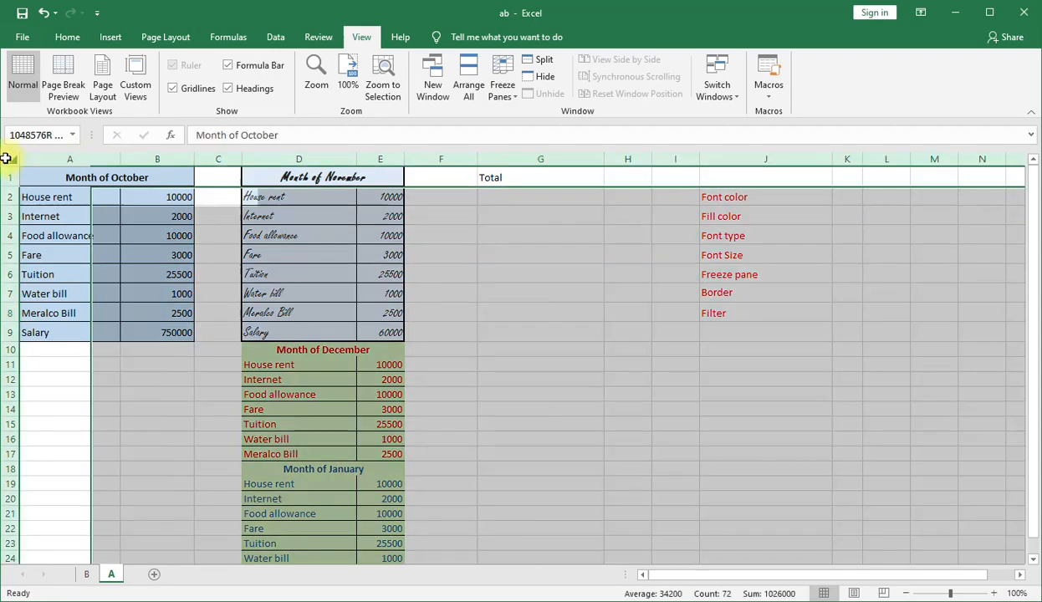
click(274, 38)
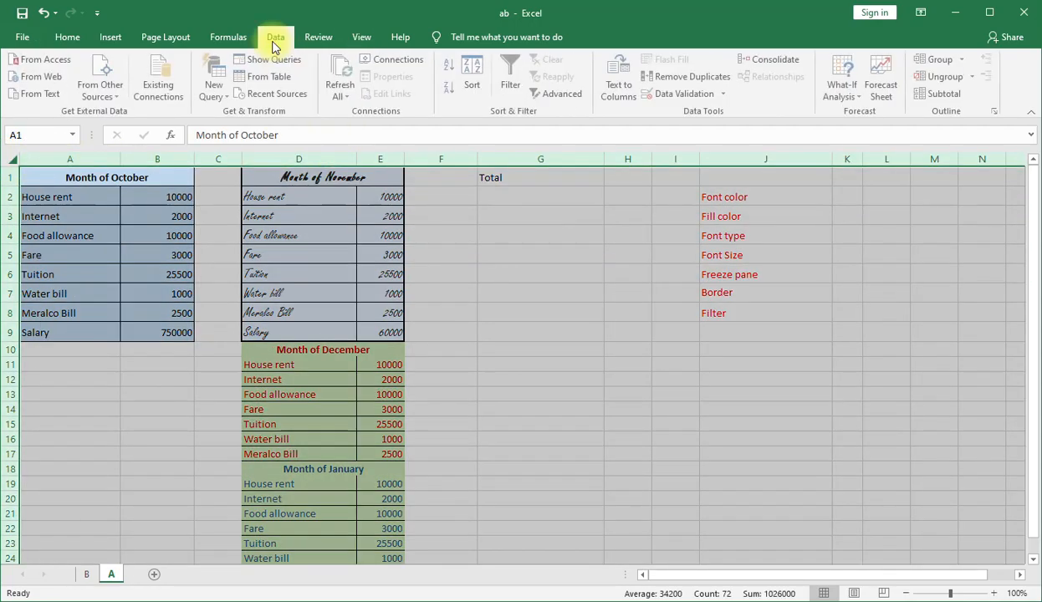
click(514, 80)
click(451, 253)
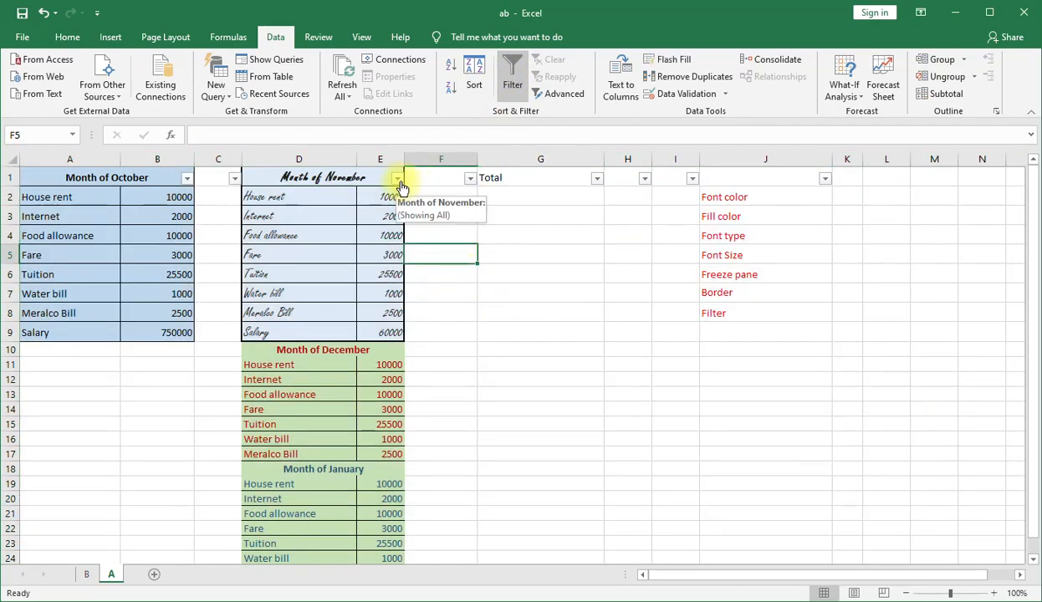
scroll(411, 319, down, 4)
scroll(397, 206, up, 4)
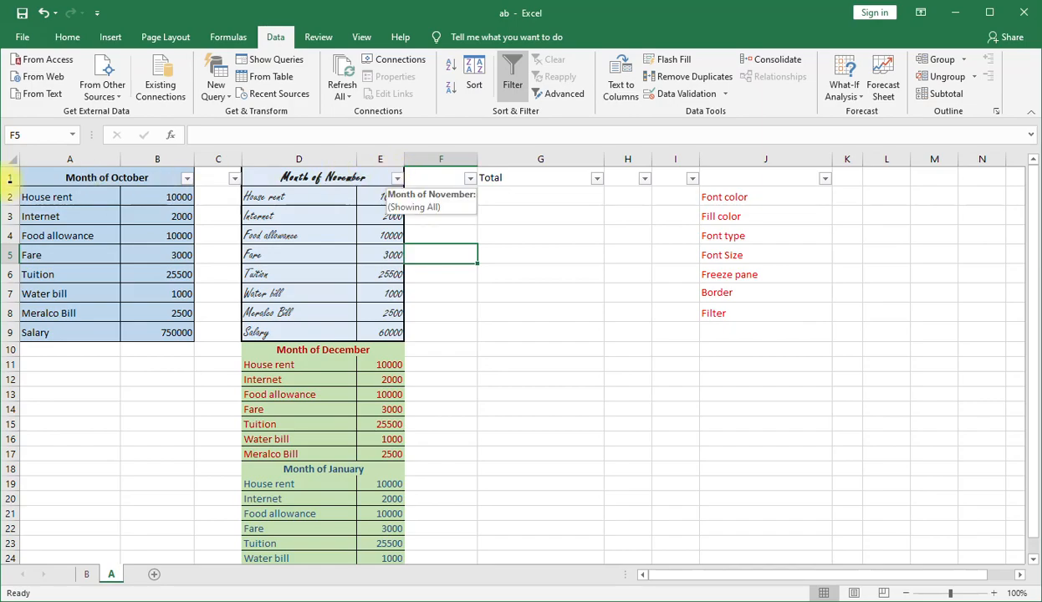
Filter the Month of November column by the light blue cell color.
click(398, 179)
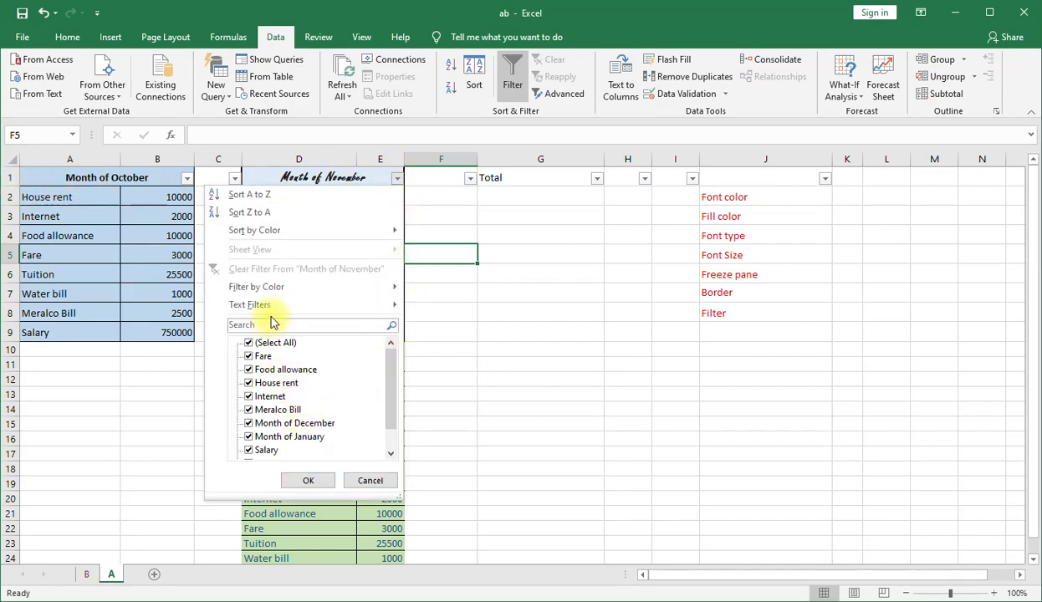
mouse_move(277, 288)
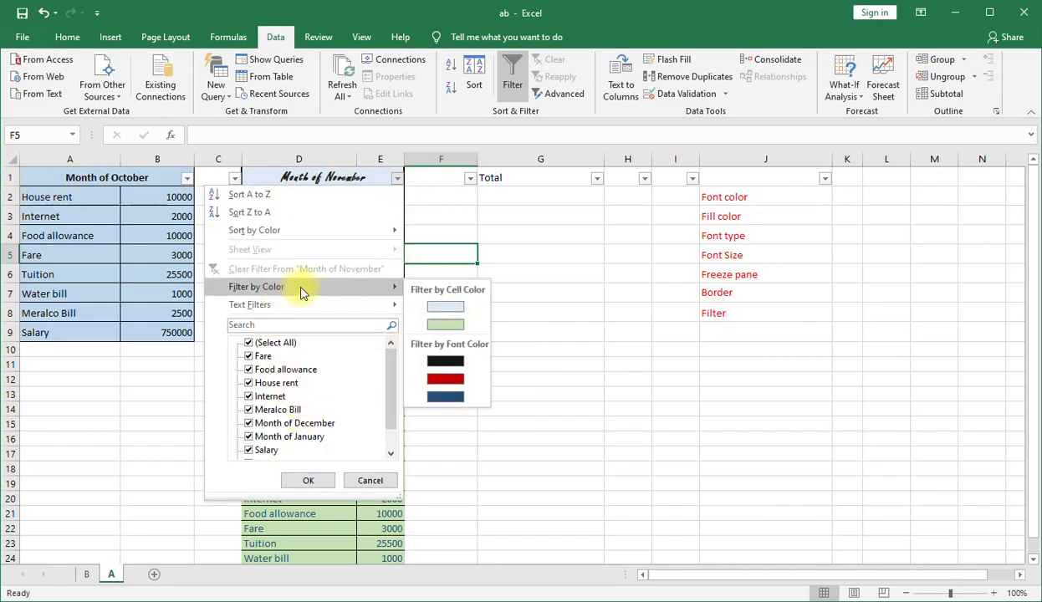
click(444, 310)
drag(325, 171, 391, 337)
click(489, 327)
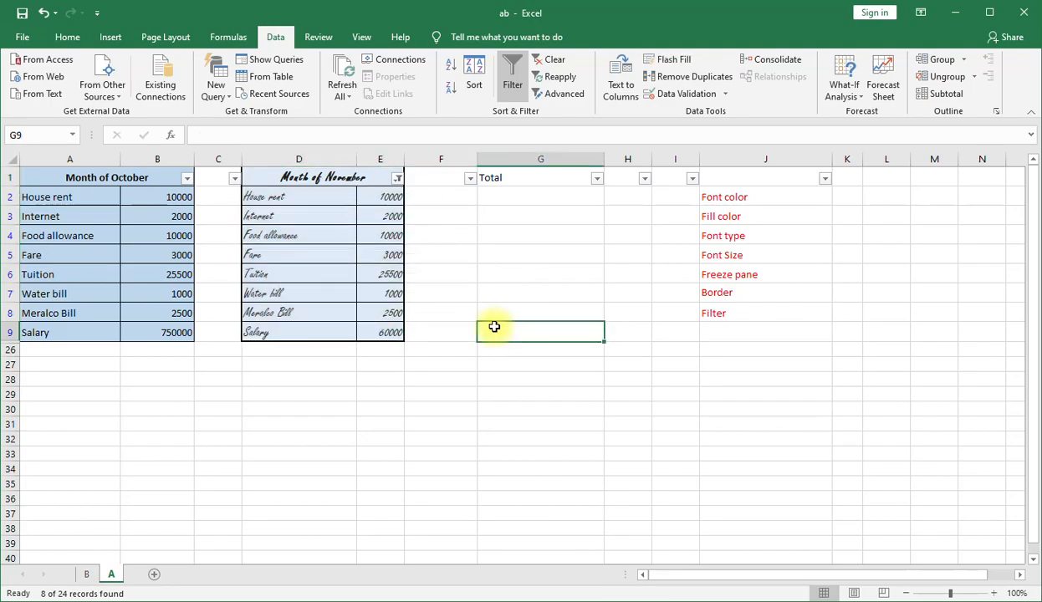
Remove the cell color filter from the Month of November column by selecting all its values.
click(397, 178)
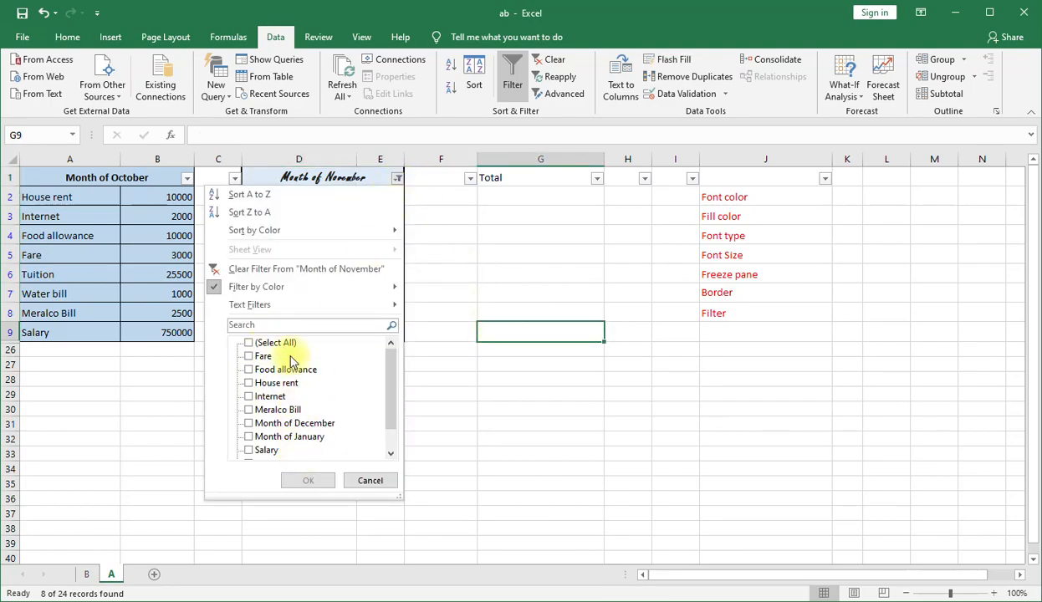
click(278, 351)
click(324, 480)
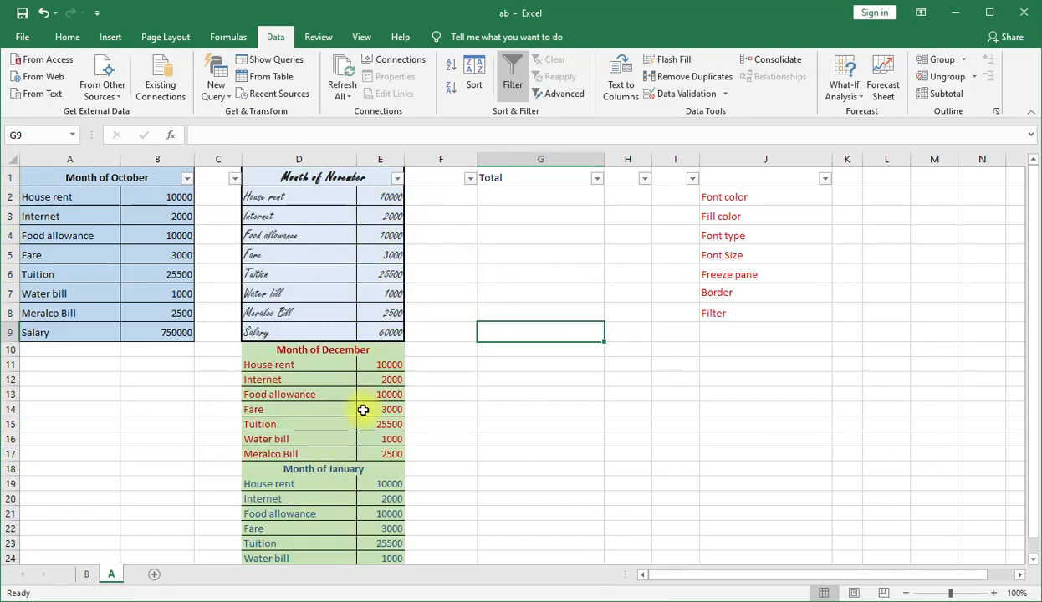
Filter the Month of November column by red font color to isolate the Month of December table.
click(388, 409)
drag(324, 350, 344, 453)
click(576, 407)
drag(325, 352, 352, 463)
click(530, 380)
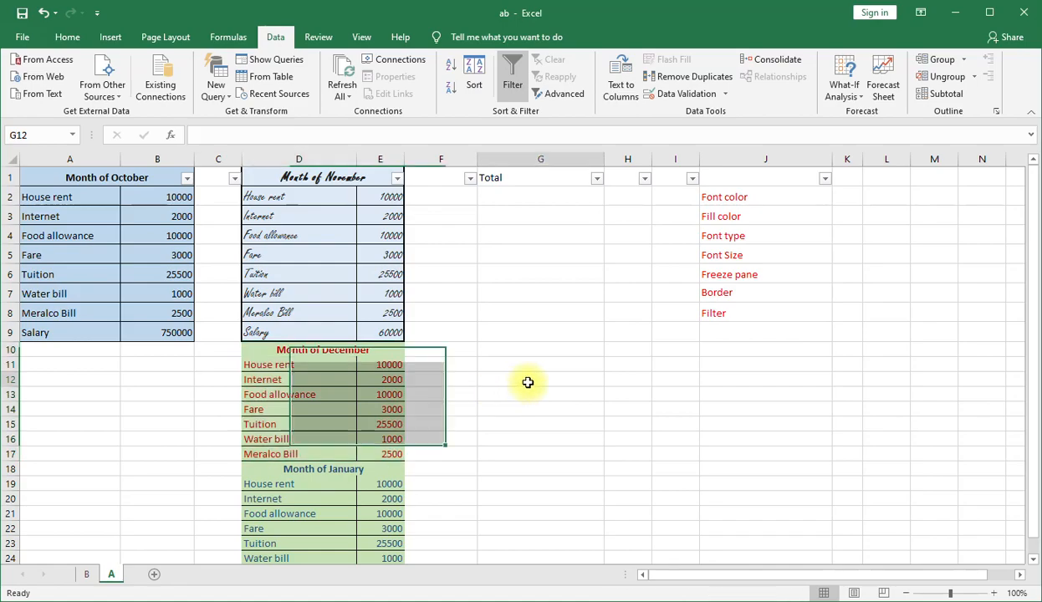
click(398, 179)
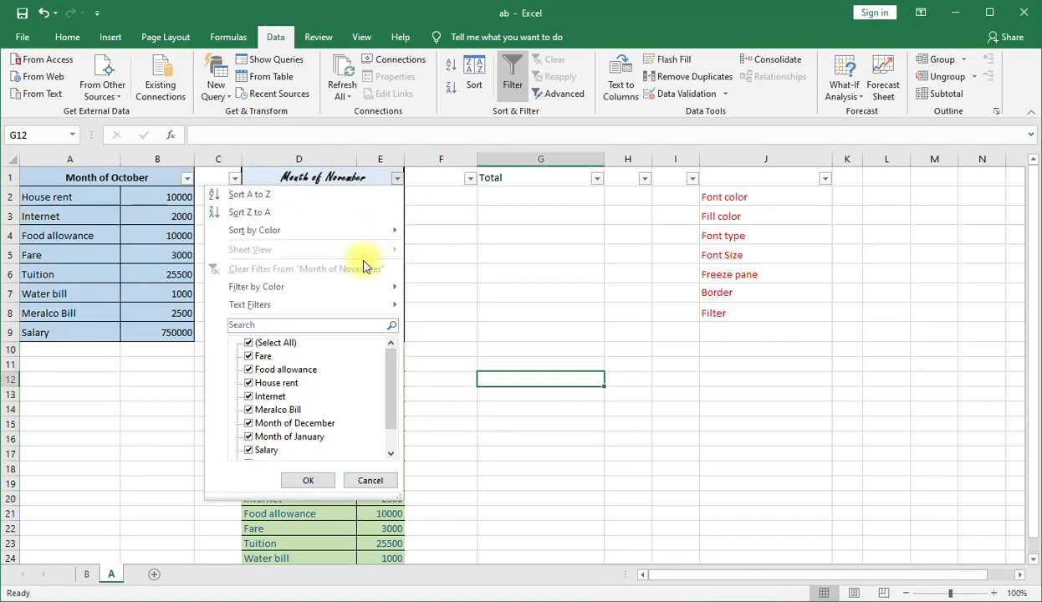
mouse_move(319, 288)
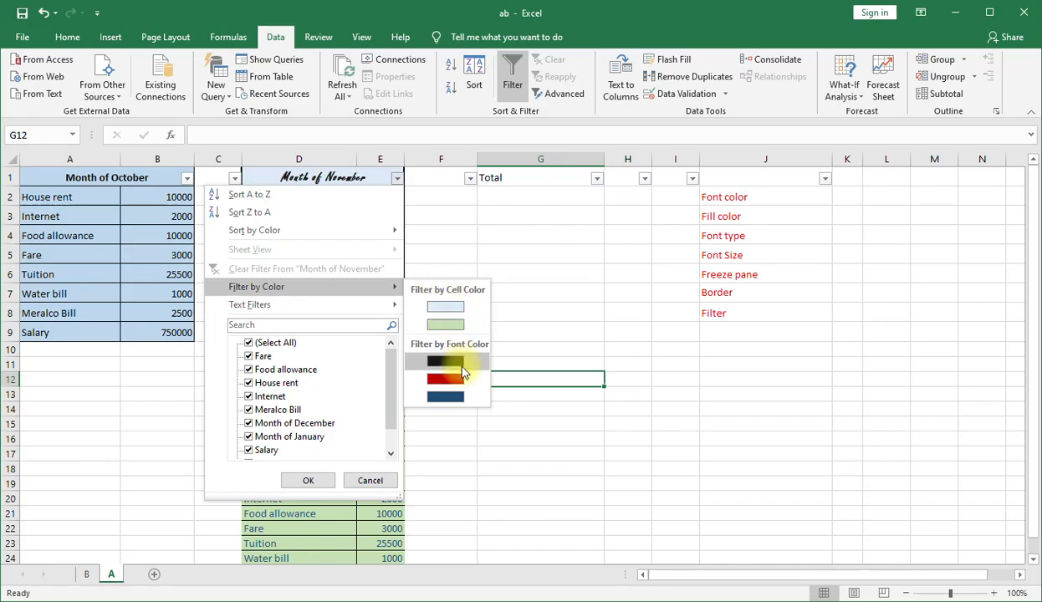
click(443, 378)
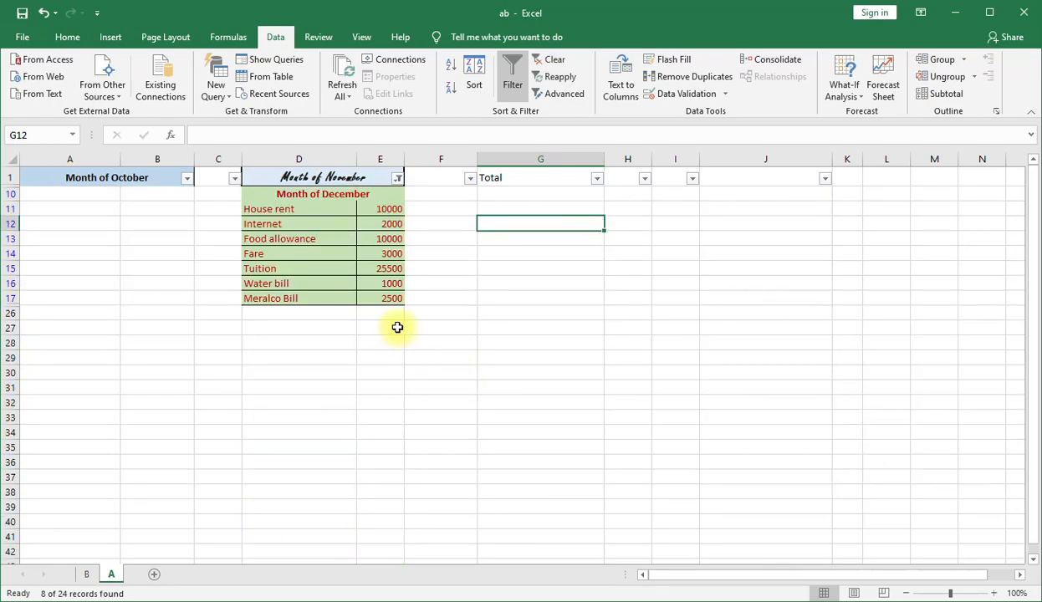
drag(311, 194, 372, 300)
Select all values in the Month of November filter to remove the font color filter.
click(390, 178)
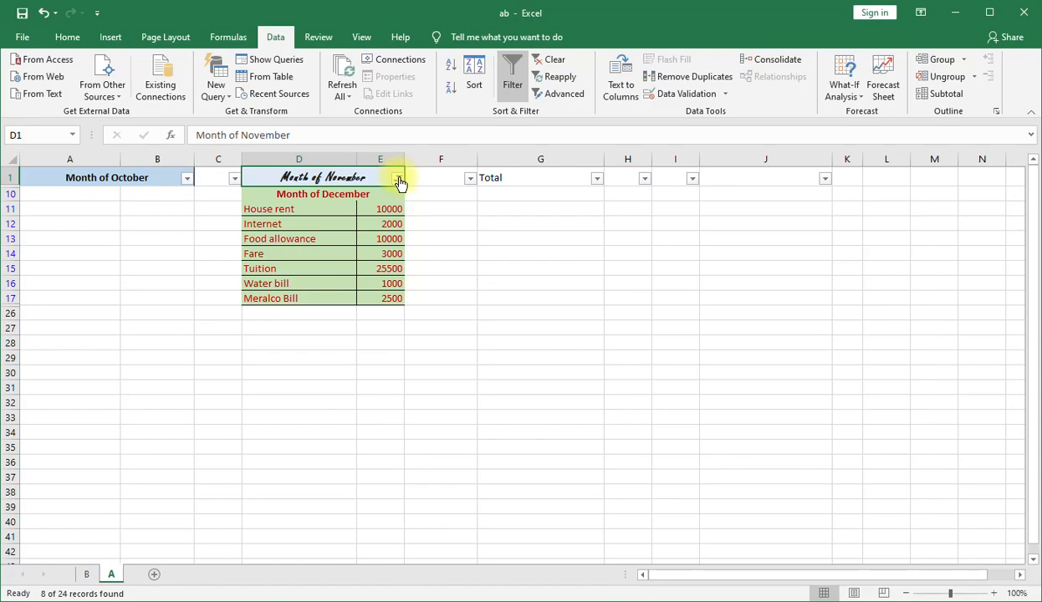
click(397, 178)
click(288, 343)
click(309, 481)
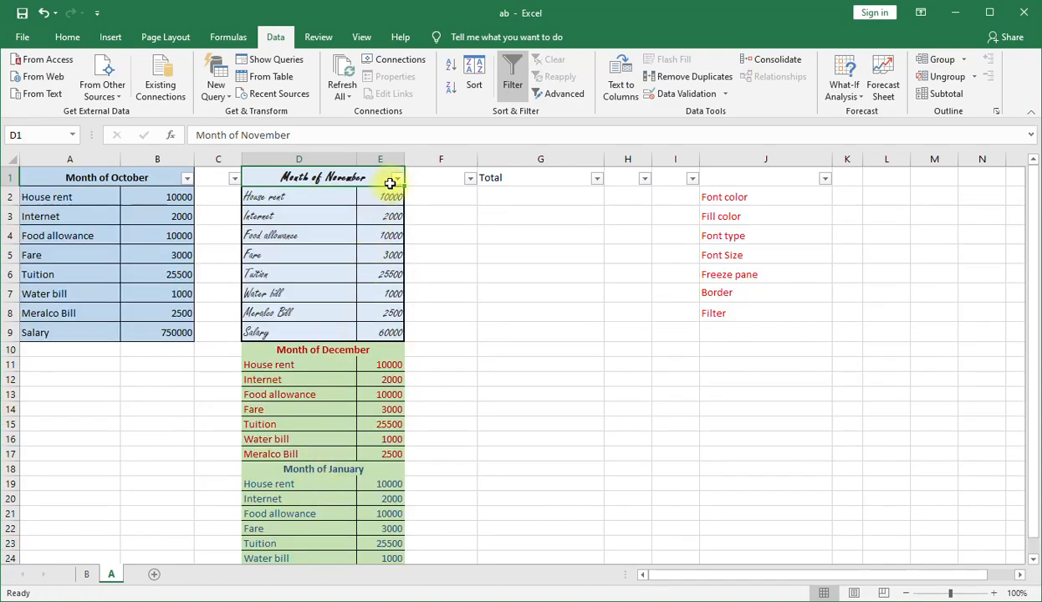
Filter the Month of November column for text that begins with "h" and select the filtered rows.
click(397, 178)
mouse_move(356, 306)
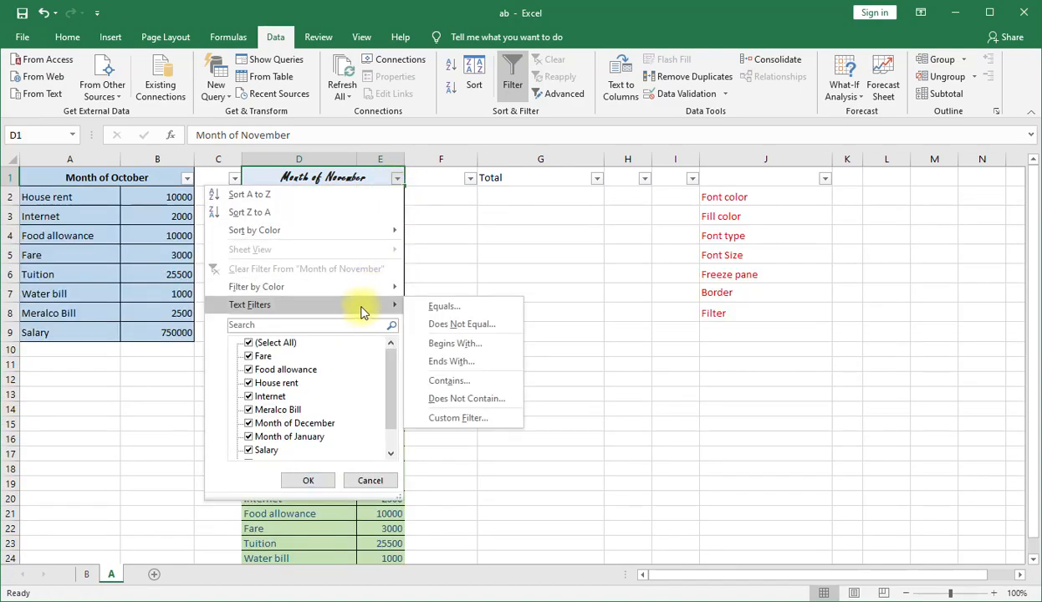
click(462, 345)
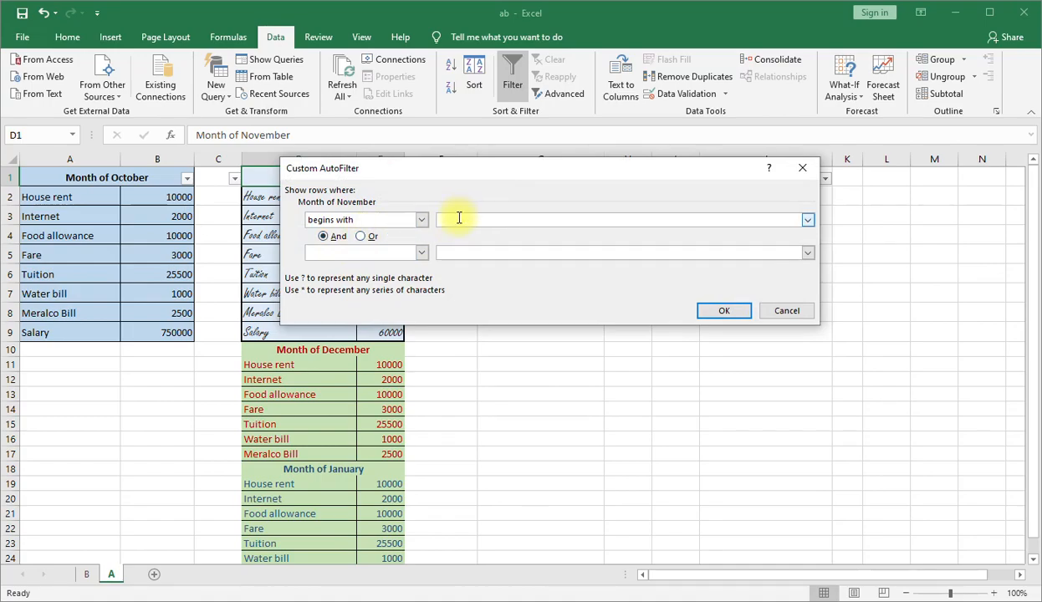
click(723, 309)
drag(251, 197, 389, 228)
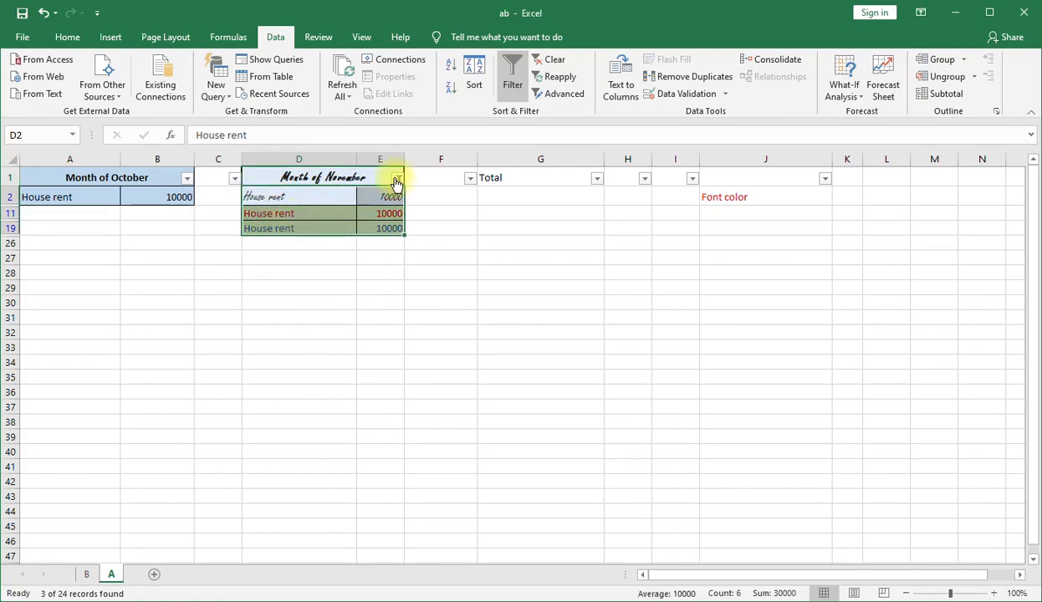
Remove the begins-with filter from the Month of November column by selecting all its values.
click(397, 179)
click(279, 342)
click(307, 478)
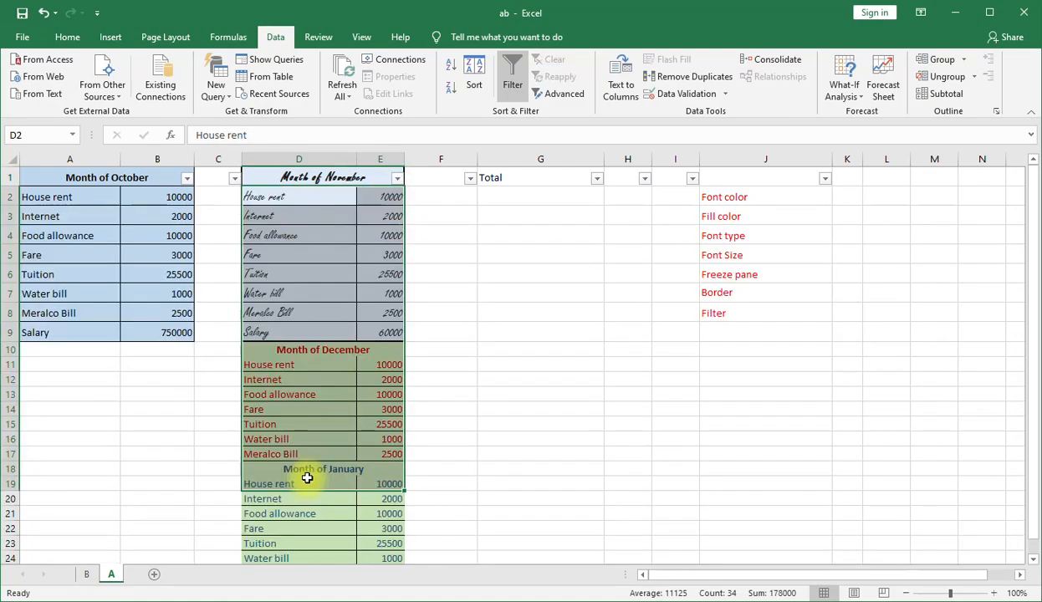
click(398, 178)
click(521, 388)
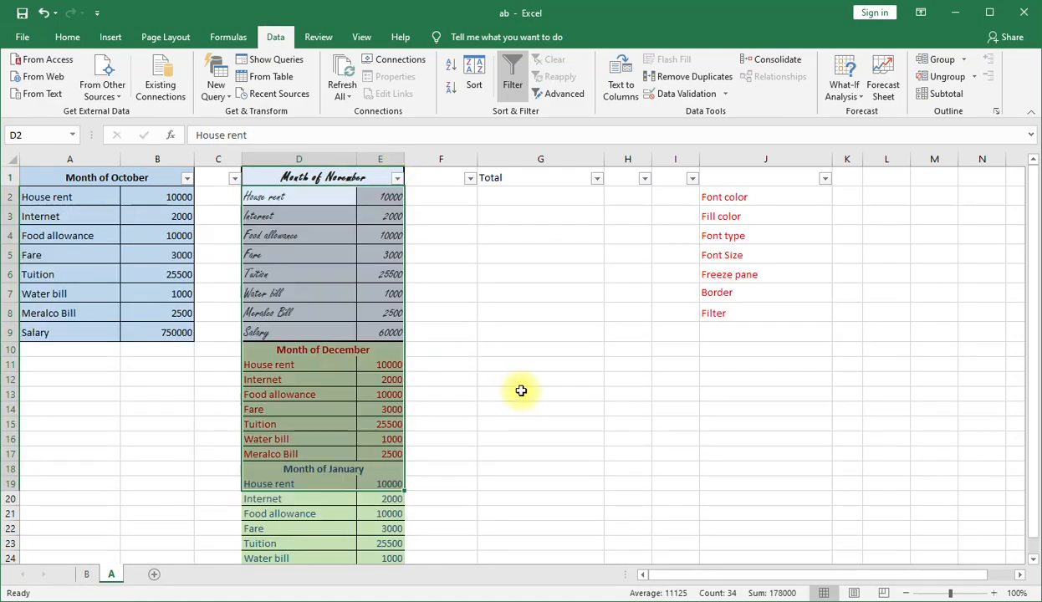
click(442, 424)
key(Down)
key(Down)
key(Down)
key(Down)
key(Down)
key(Down)
key(Down)
key(Down)
key(Down)
key(Down)
key(Down)
key(Down)
key(Down)
key(Down)
key(Down)
key(Down)
key(Down)
key(Down)
key(Down)
key(Down)
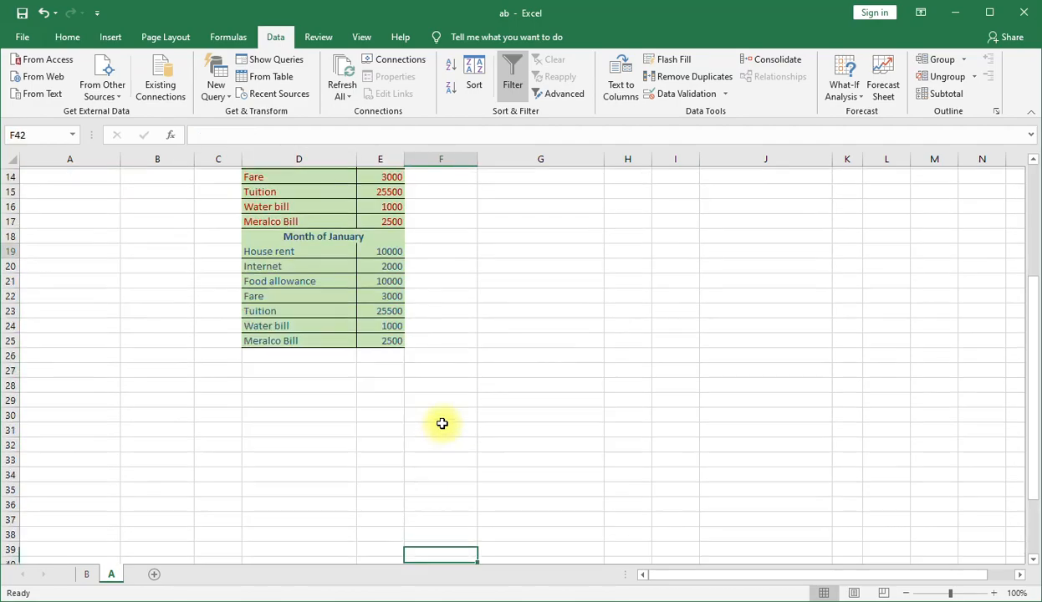
key(Page_Up)
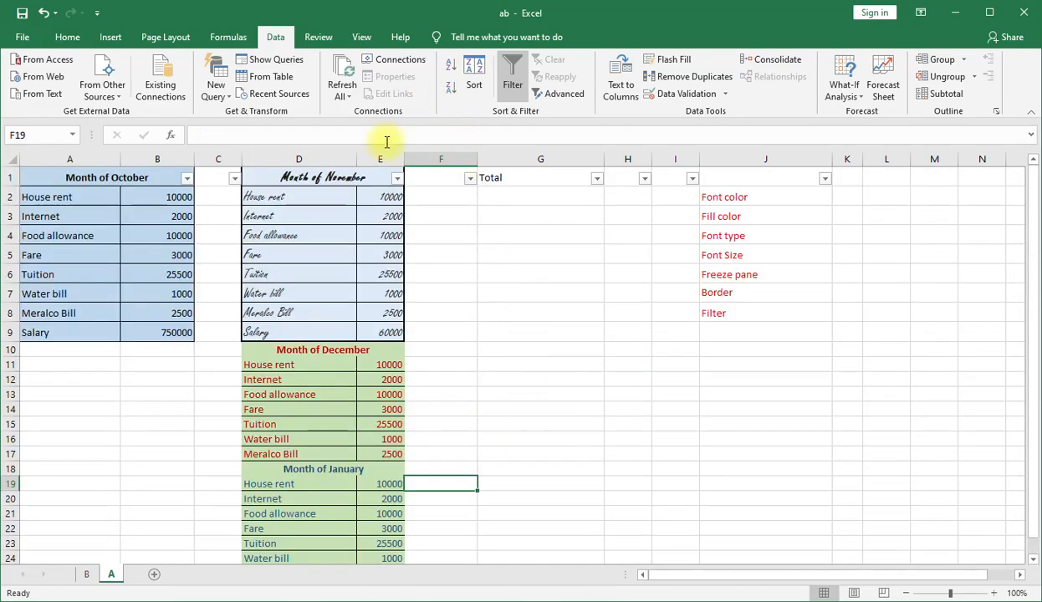
Filter the Month of November column for text that contains "bill" and select the filtered rows.
click(397, 179)
mouse_move(281, 306)
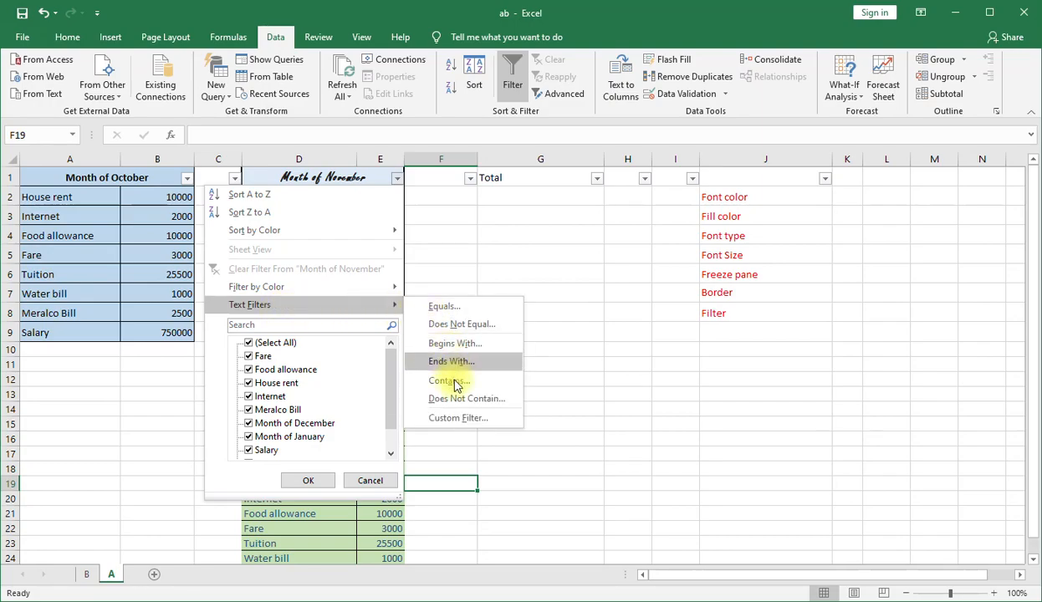
click(454, 383)
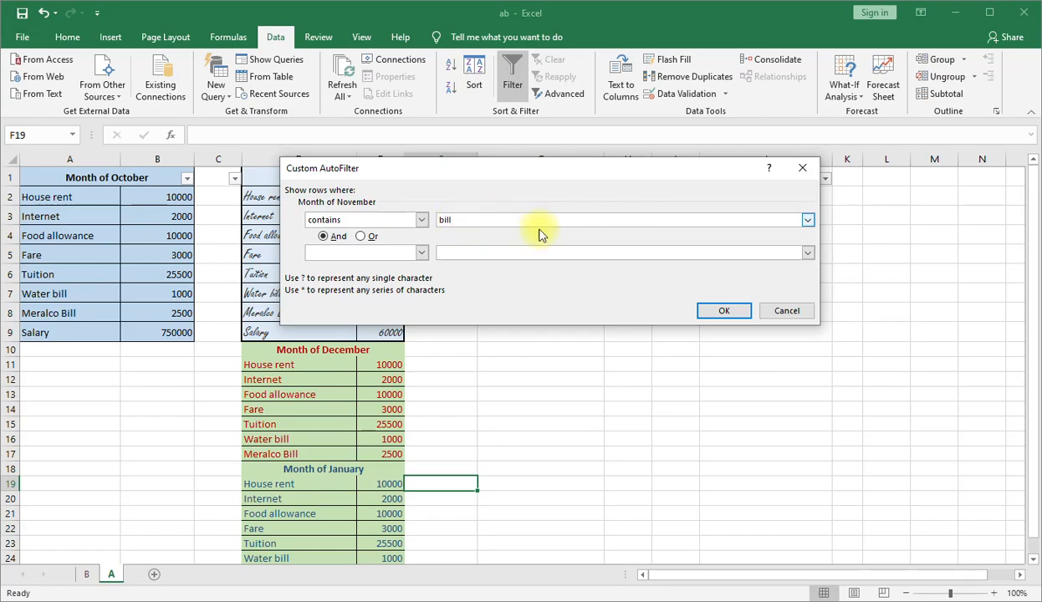
click(727, 312)
drag(306, 199, 305, 275)
Remove the "bill" text filter from the Month of November column by selecting all its values.
click(398, 179)
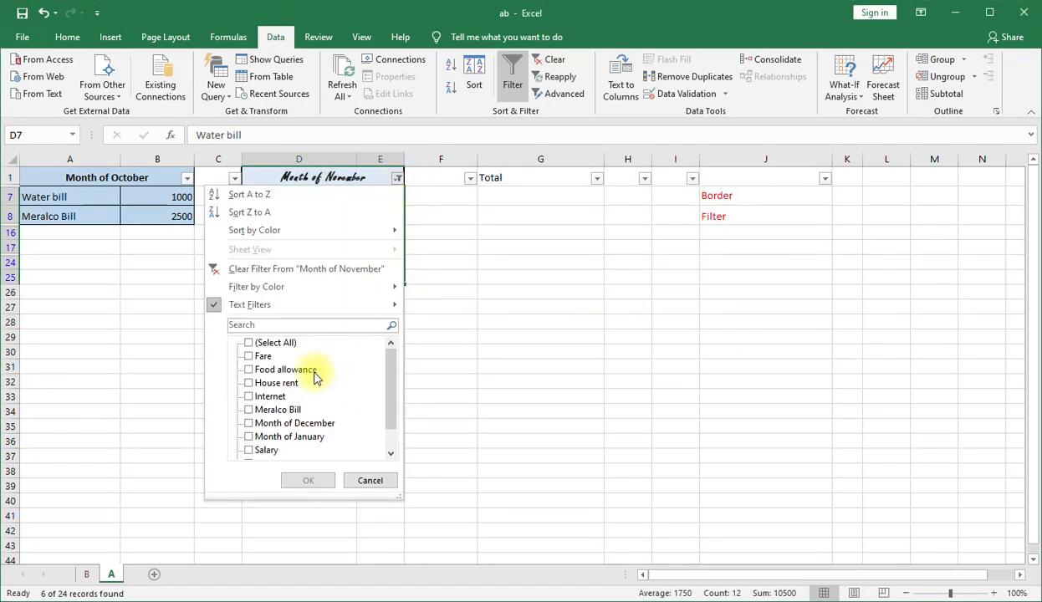
click(260, 343)
click(306, 477)
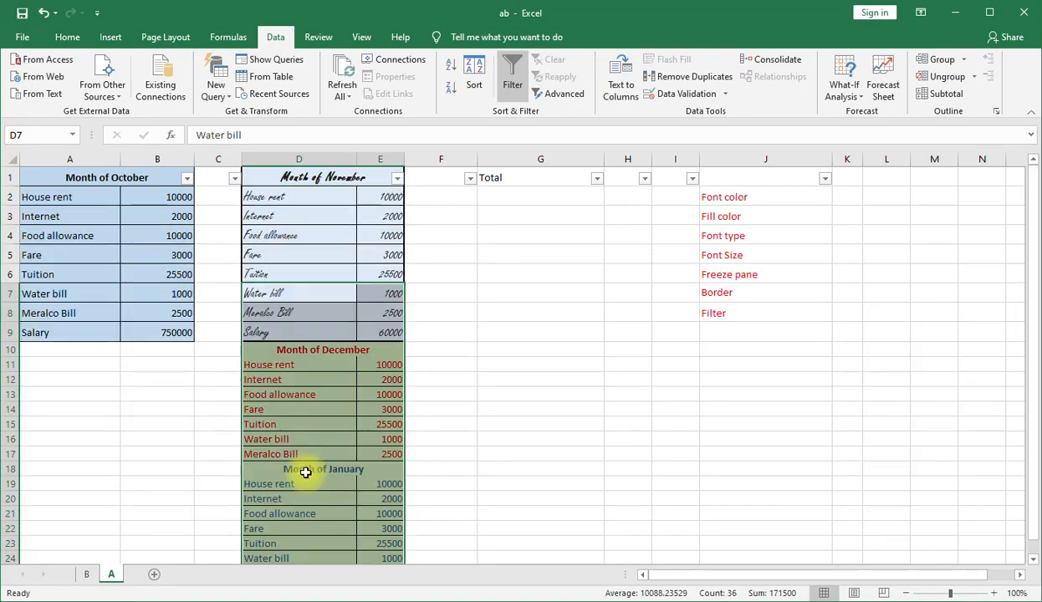
Try to filter the Month of November column for text that ends with "0".
click(396, 179)
mouse_move(302, 306)
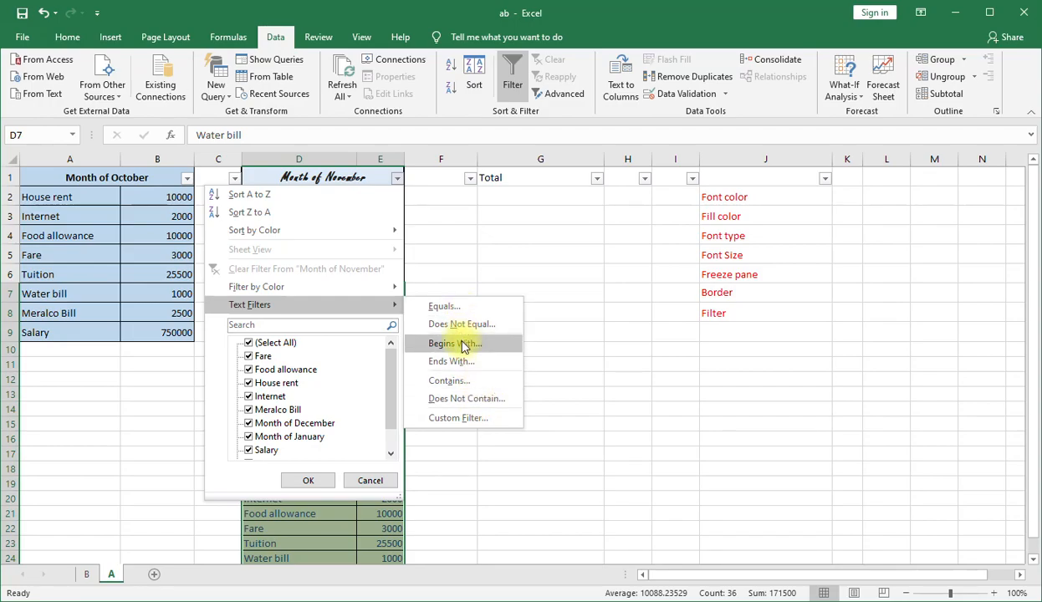
click(451, 361)
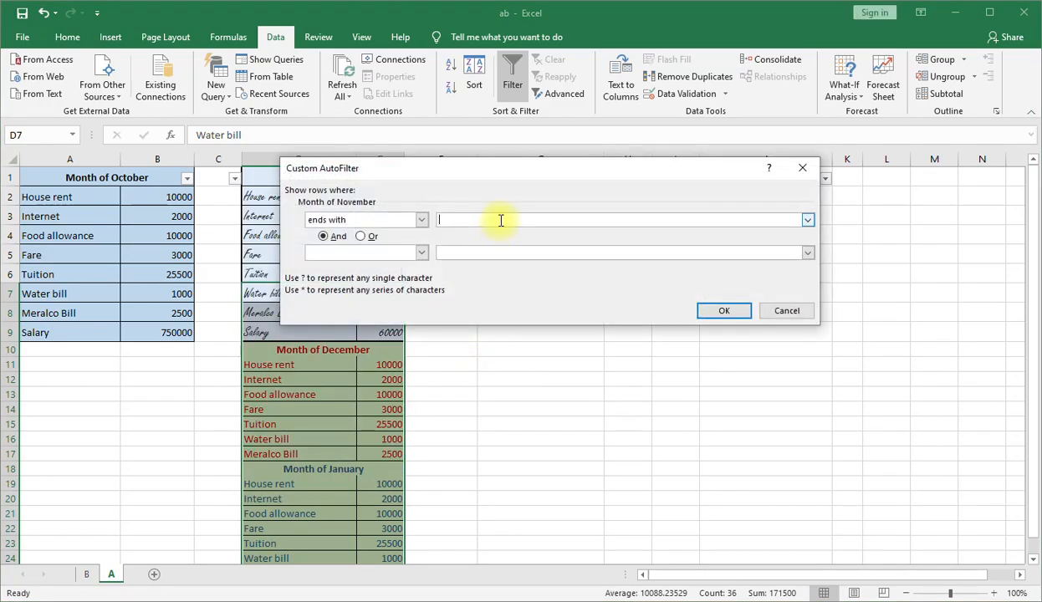
click(726, 314)
Select all values in the Month of November filter to remove the ends-with filter.
click(396, 179)
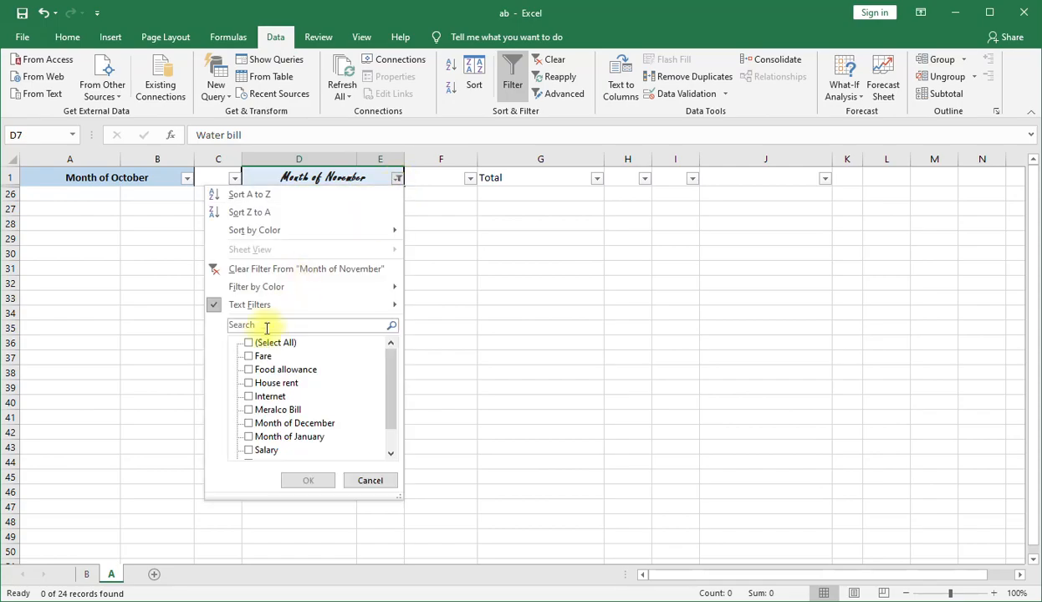
click(261, 344)
click(316, 480)
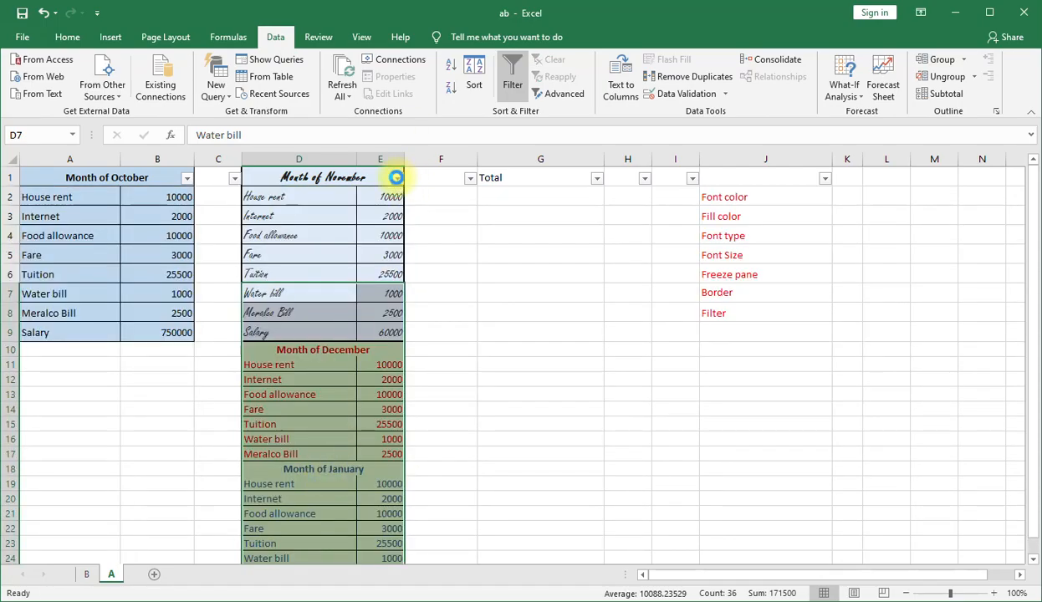
click(396, 177)
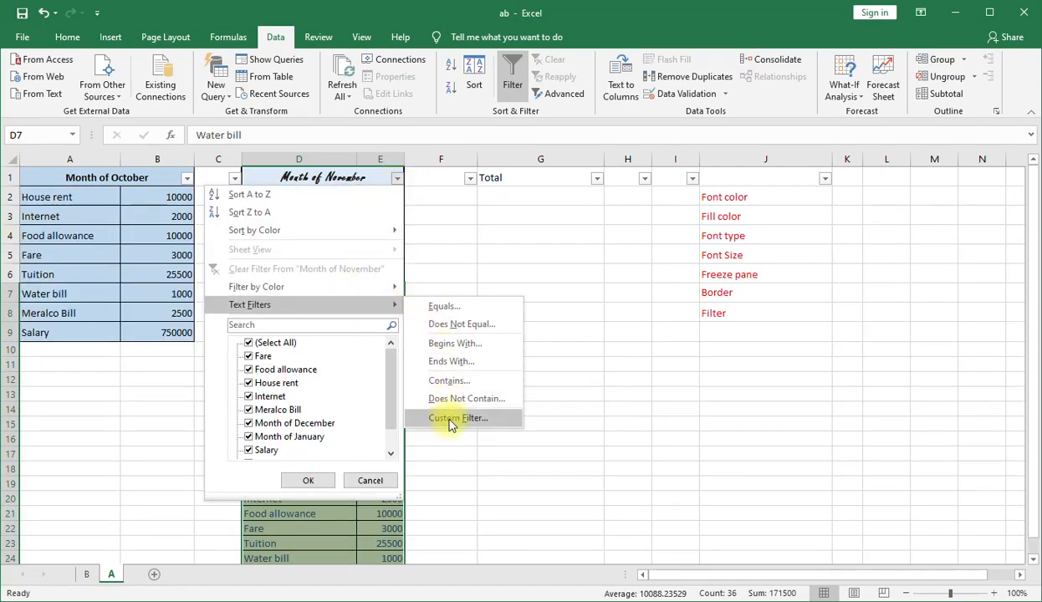
click(619, 266)
click(620, 358)
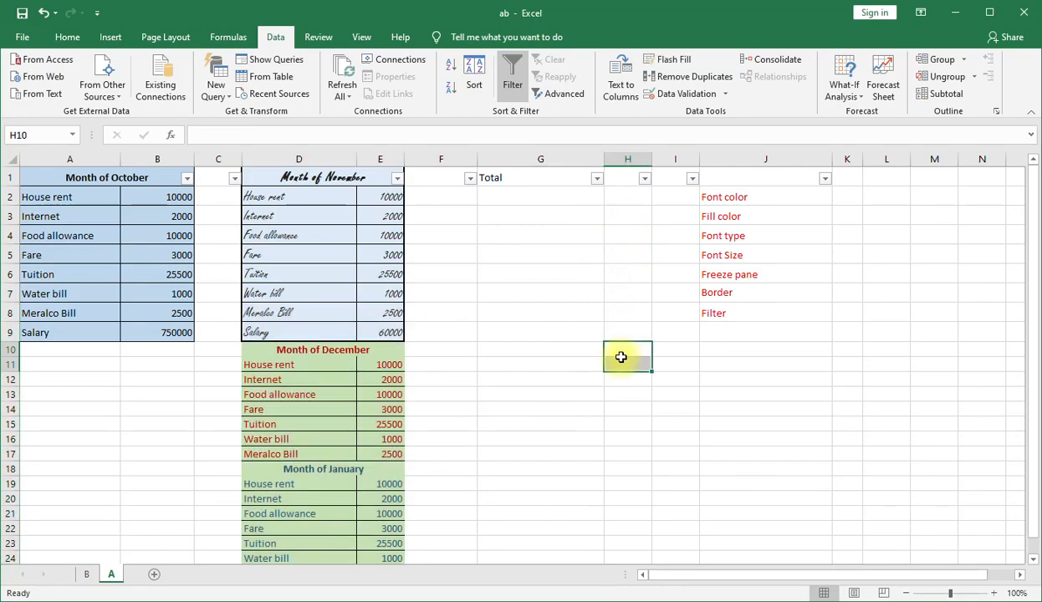
key(alt)
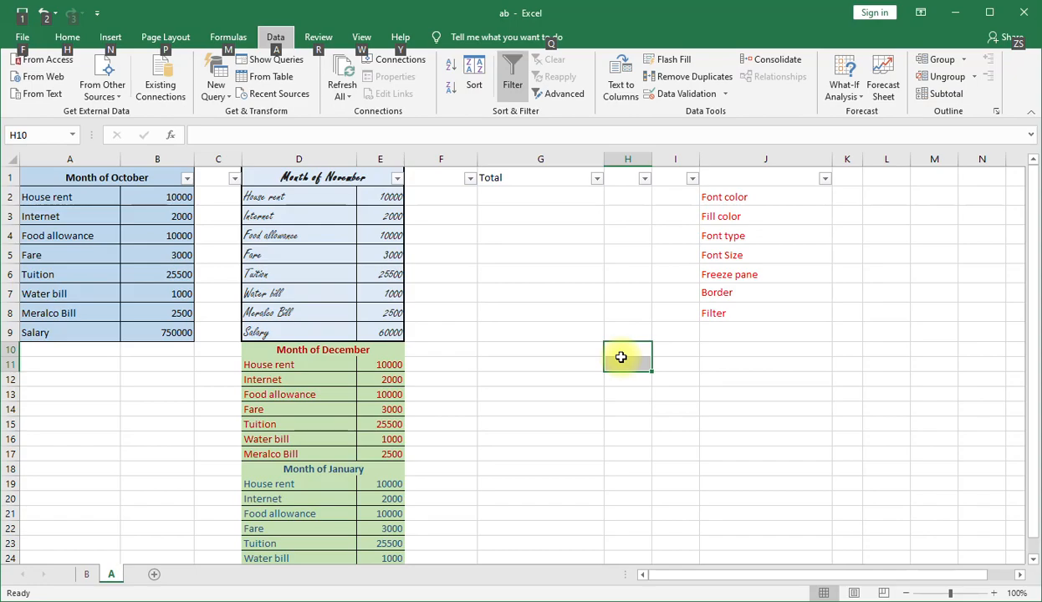